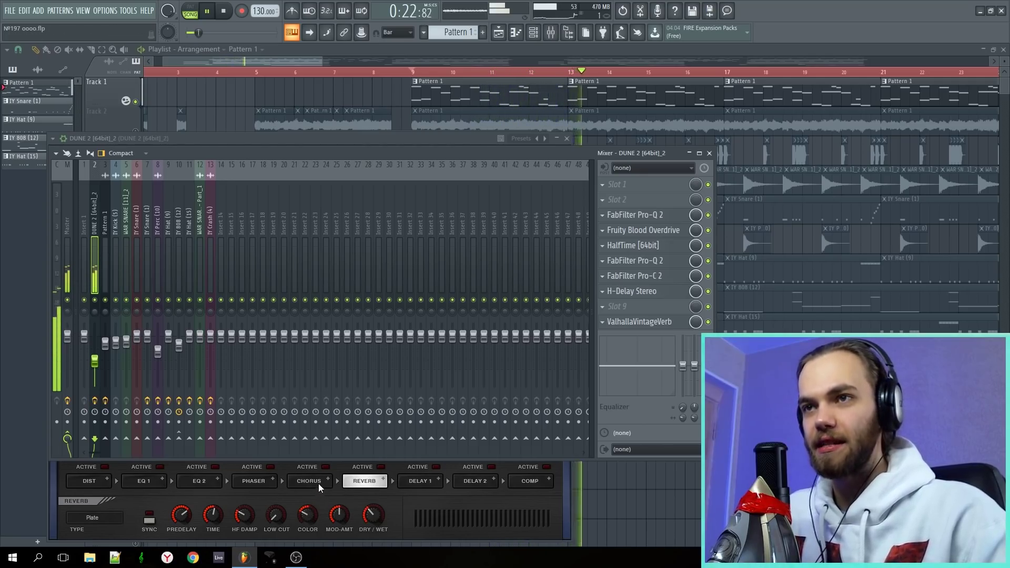
Step: Play the arrangement and audition the low-cut band in the first Pro-Q 2 on the DUNE 2 mixer track
{"action": "key", "text": "space"}
{"action": "left_click", "coordinate": [665, 217]}
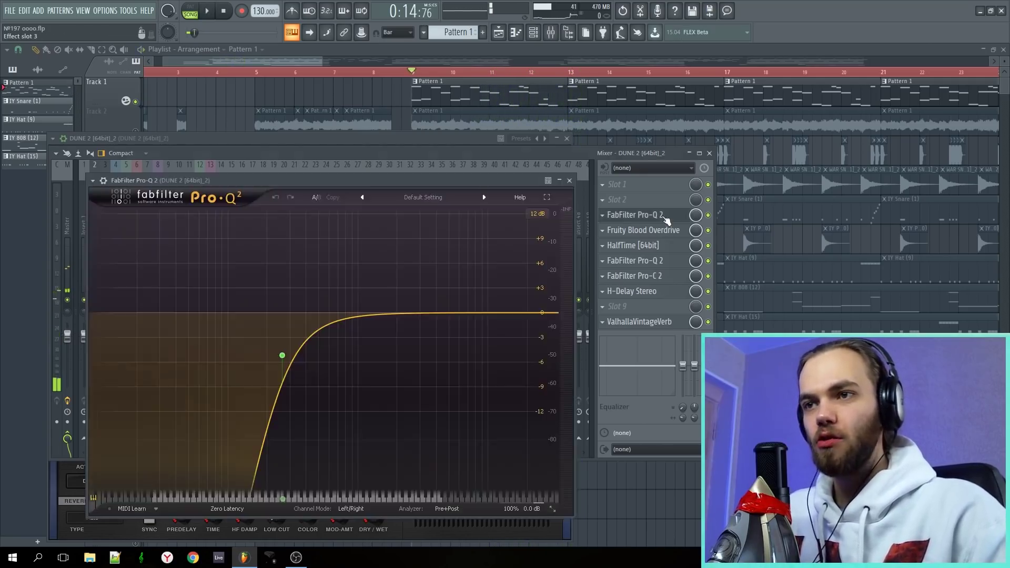
{"action": "key", "text": "space"}
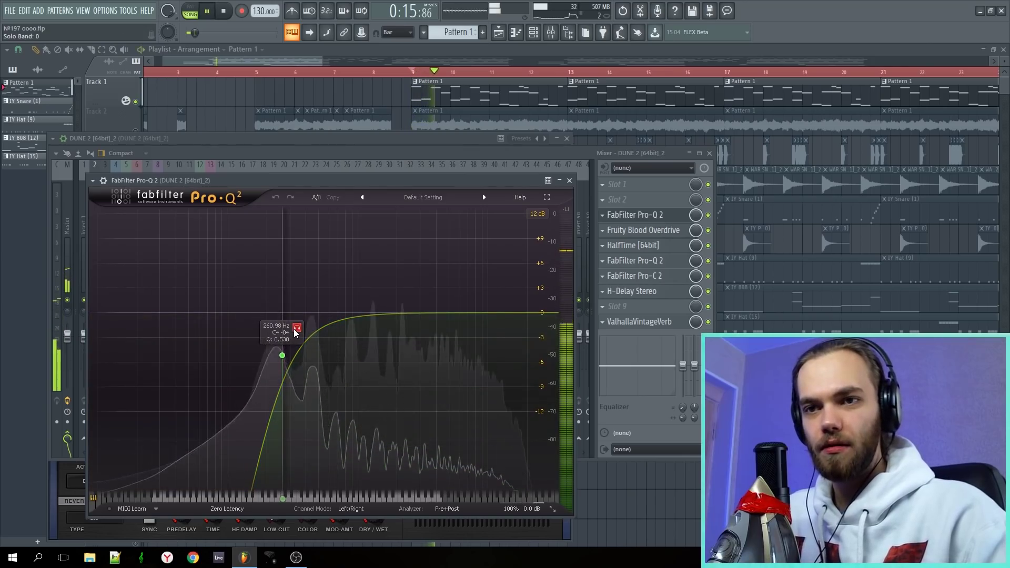
{"action": "left_click", "coordinate": [666, 215]}
Step: Inspect Fruity Blood Overdrive on the DUNE 2 mixer track and compare the melody with the effect bypassed
{"action": "left_click", "coordinate": [678, 231]}
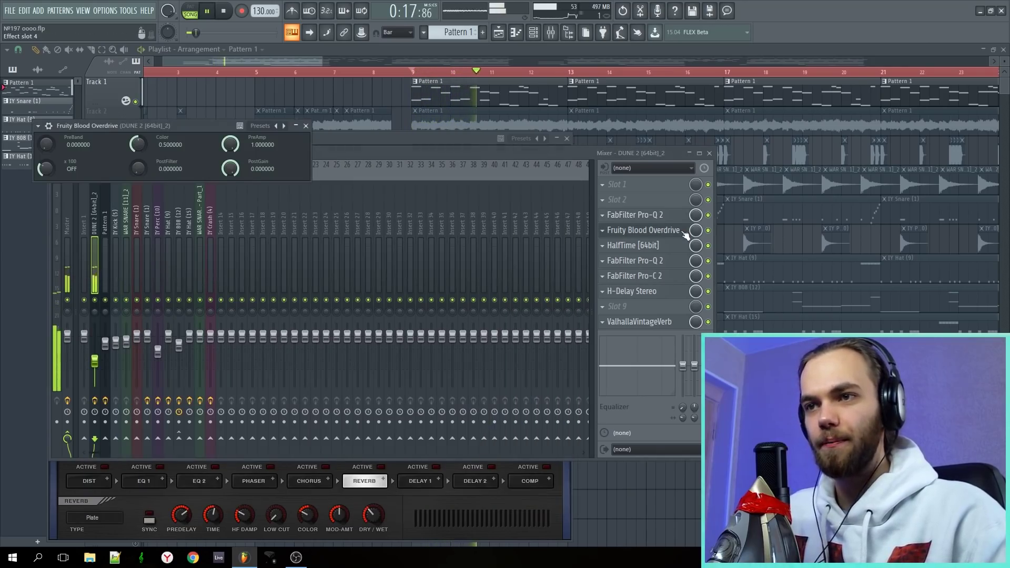
{"action": "left_click", "coordinate": [710, 232]}
{"action": "key", "text": "space"}
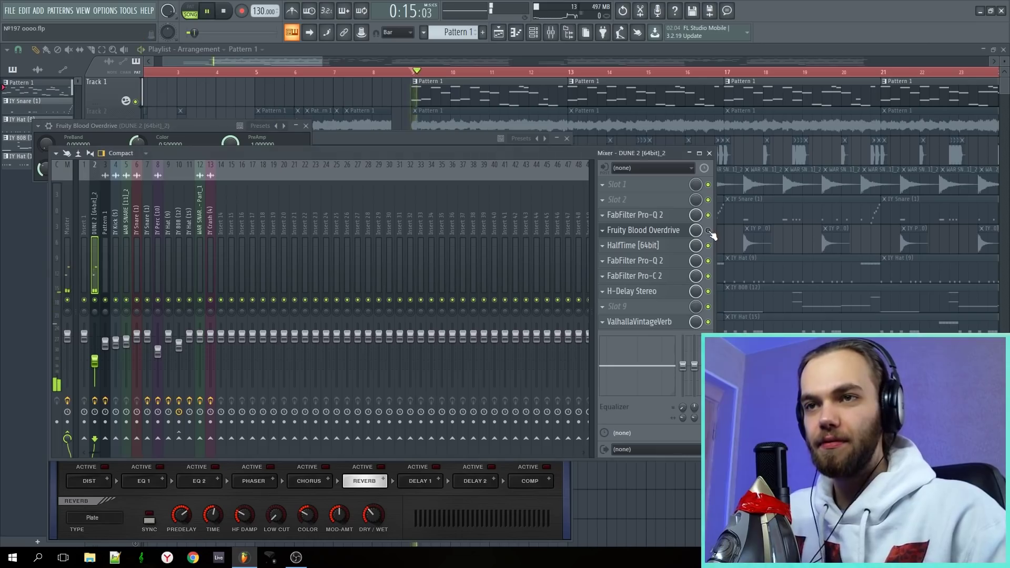
{"action": "left_click", "coordinate": [676, 231]}
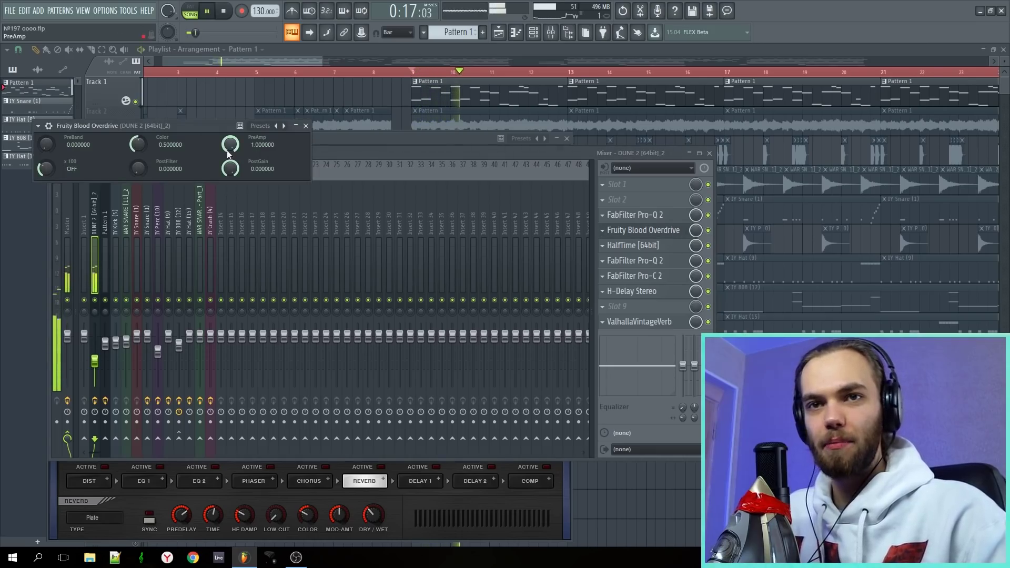
Step: Compare the melody with HalfTime bypassed and audition the bell-shaped dip in the second Pro-Q 2
{"action": "left_click", "coordinate": [615, 248]}
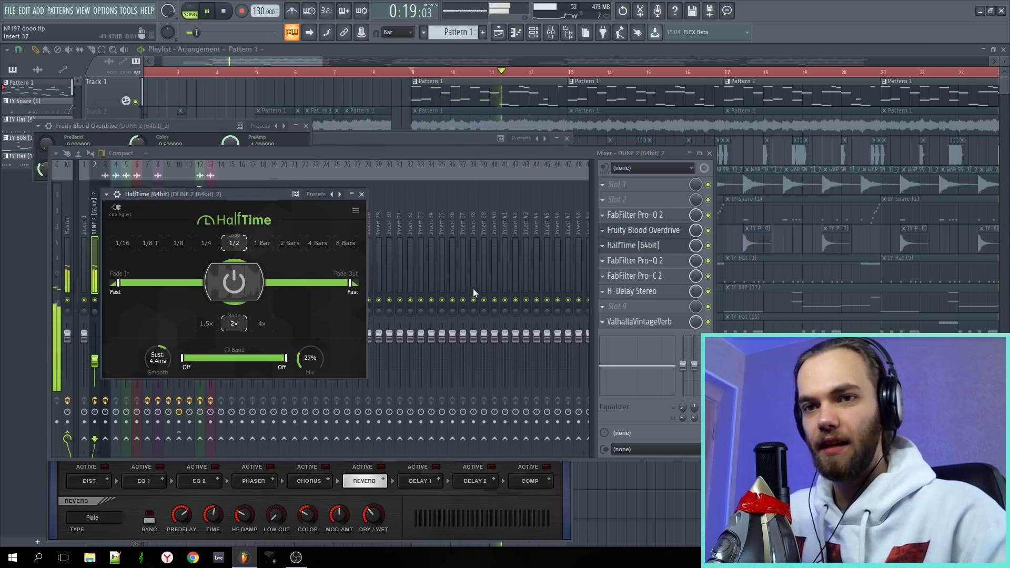
{"action": "left_click", "coordinate": [710, 246]}
{"action": "key", "text": "space"}
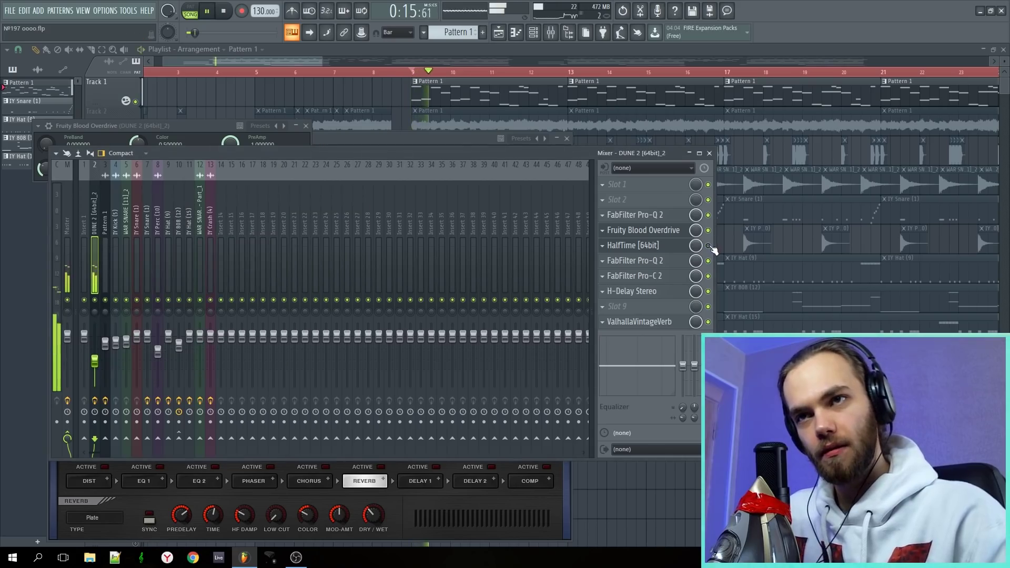
{"action": "left_click", "coordinate": [674, 262]}
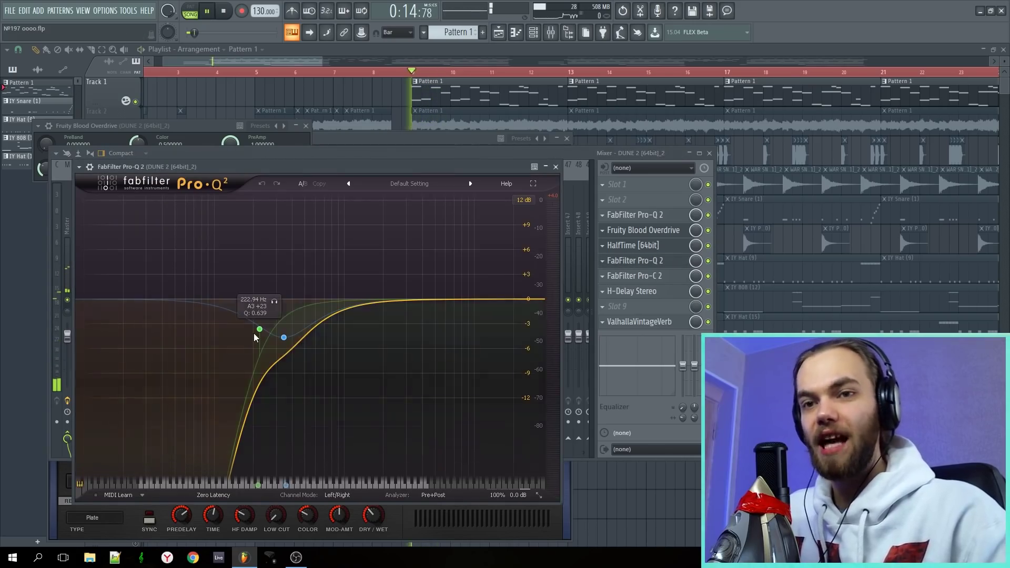
{"action": "left_click", "coordinate": [284, 337]}
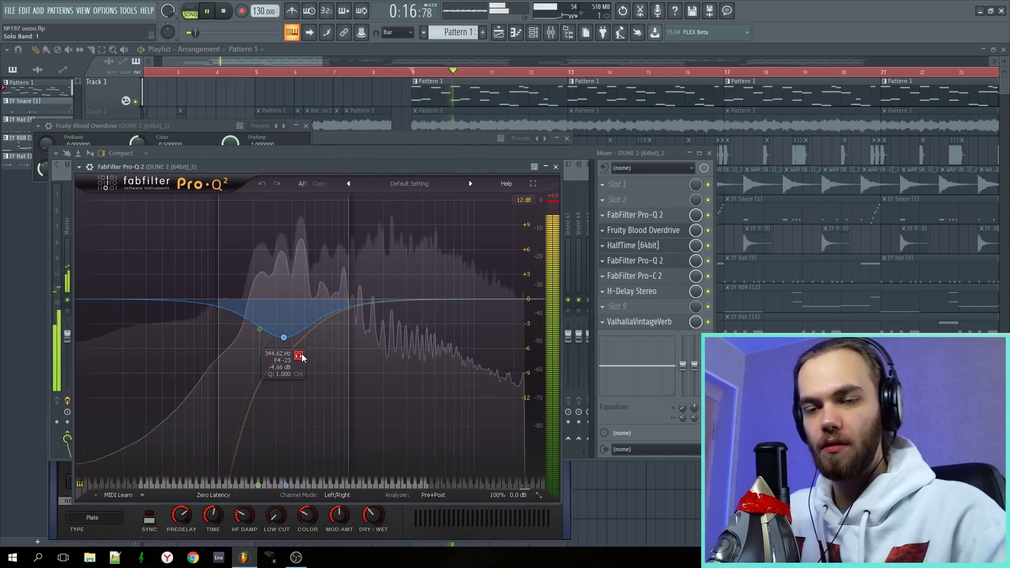
Step: Examine the Pro-C 2 compressor's settings and compare the DUNE 2 melody with the compressor off and on
{"action": "left_click", "coordinate": [679, 279]}
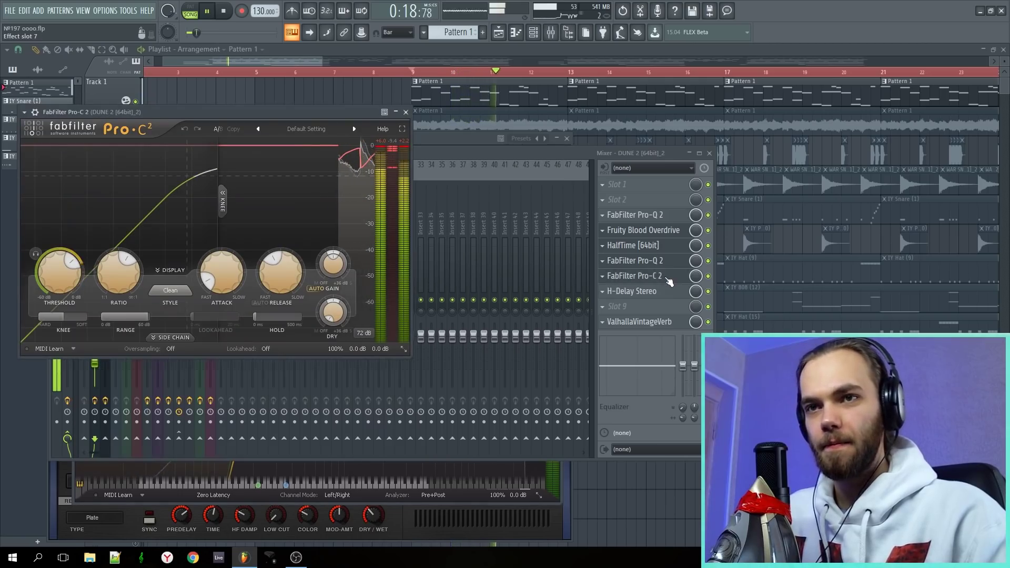
{"action": "left_click", "coordinate": [708, 276]}
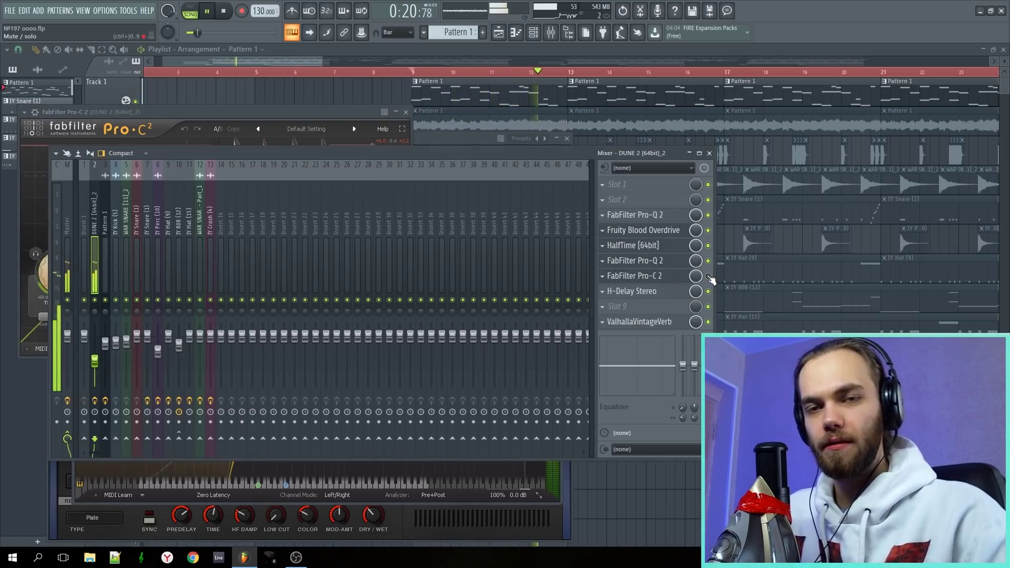
{"action": "key", "text": "space"}
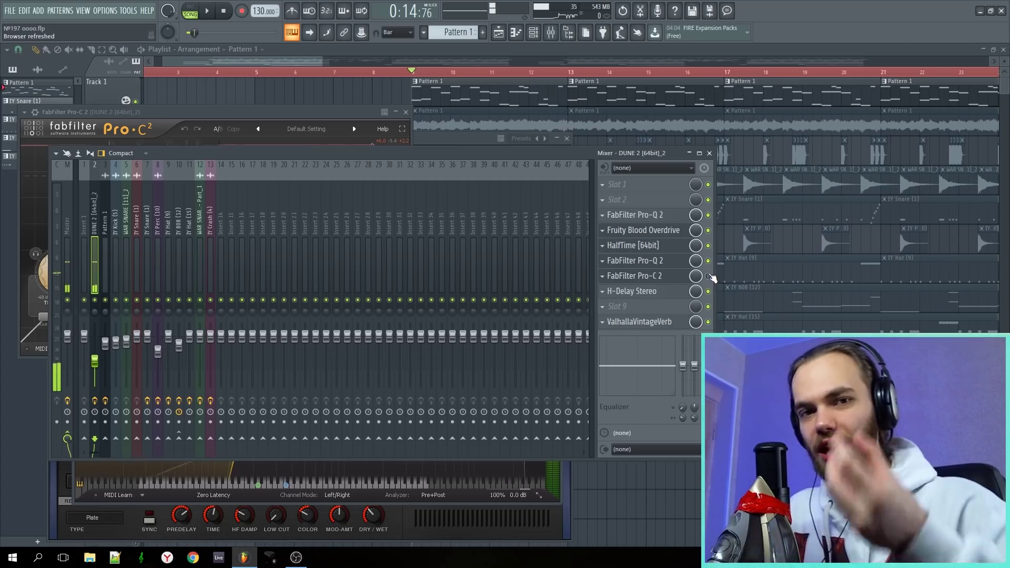
{"action": "left_click", "coordinate": [705, 278]}
{"action": "left_click", "coordinate": [707, 276]}
{"action": "left_click", "coordinate": [641, 275]}
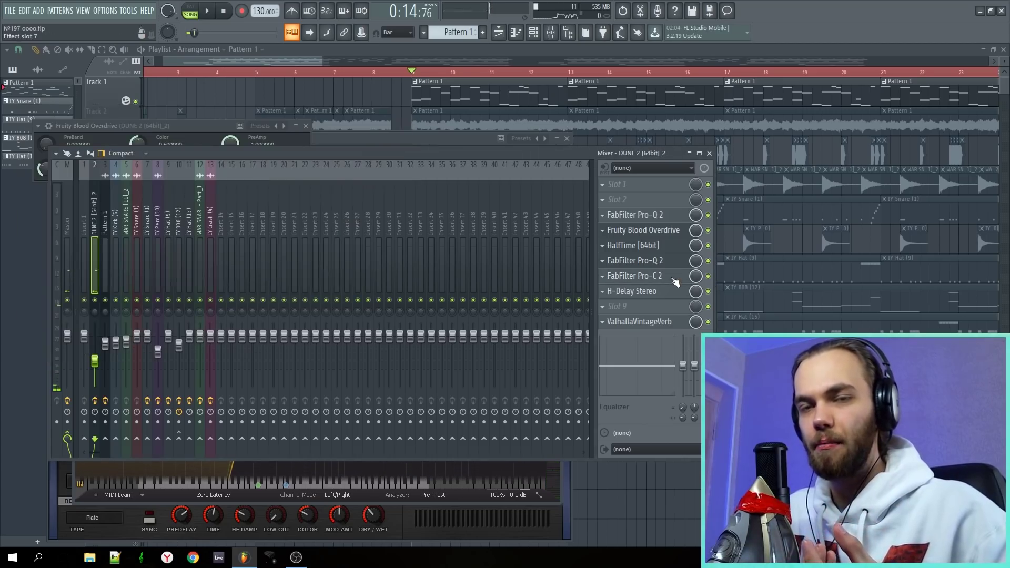
{"action": "key", "text": "space"}
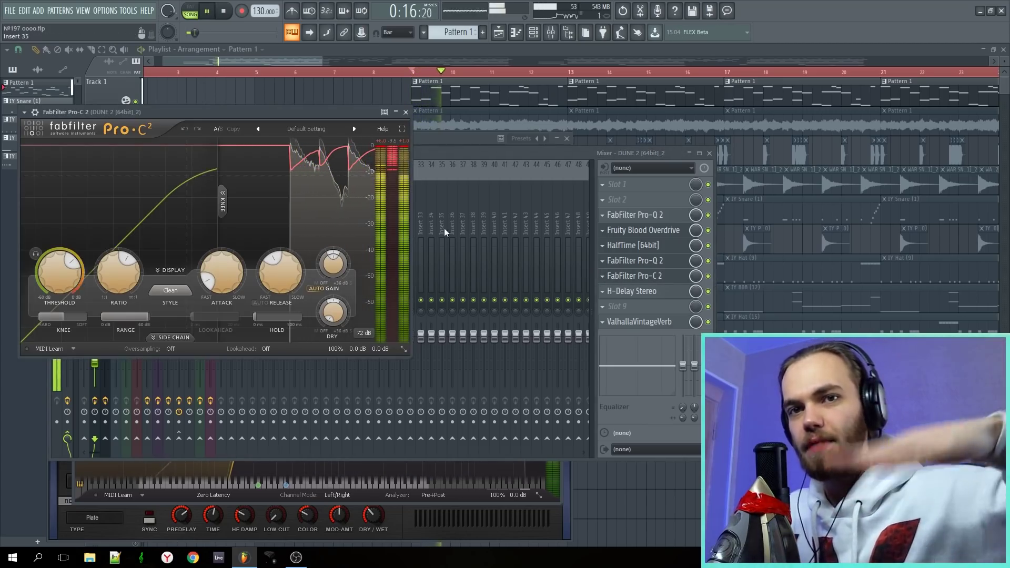
Step: Compare the melody with H-Delay Stereo bypassed and enabled, and review the delay's settings
{"action": "left_click", "coordinate": [651, 292]}
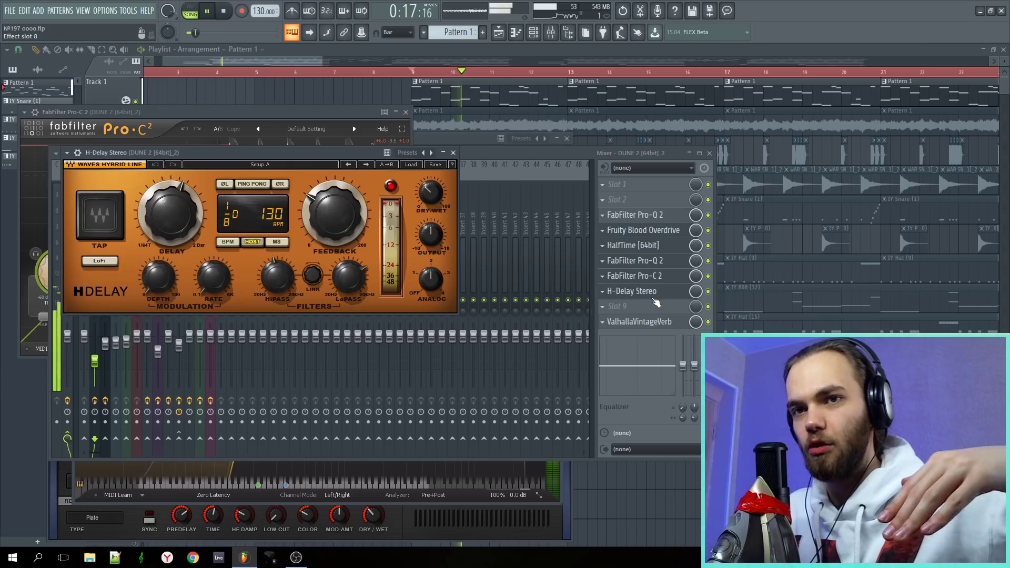
{"action": "left_click", "coordinate": [708, 291]}
{"action": "left_click", "coordinate": [708, 291]}
{"action": "right_click", "coordinate": [661, 292]}
{"action": "left_click", "coordinate": [662, 292]}
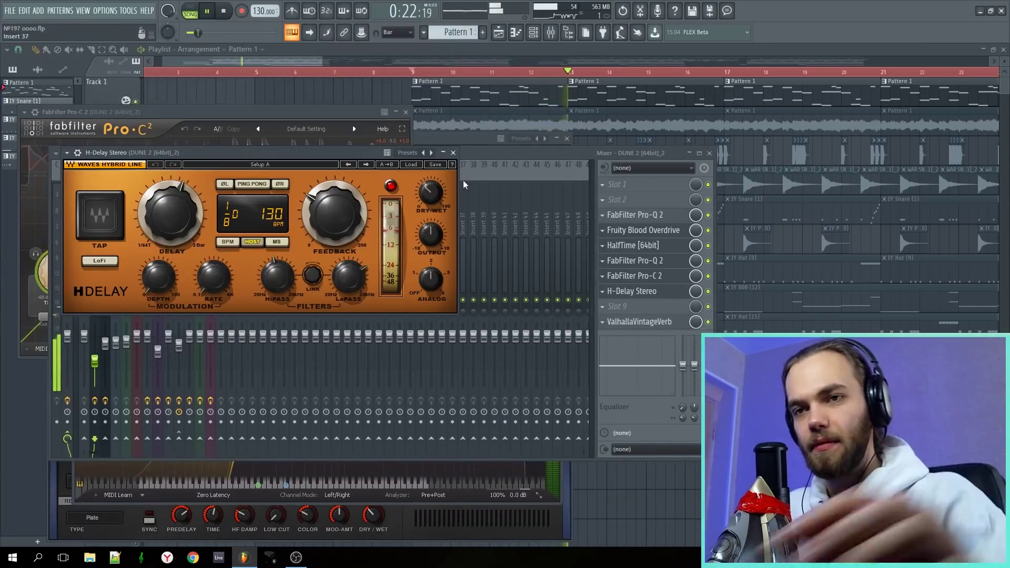
{"action": "left_click", "coordinate": [454, 152]}
Step: Review the ValhallaVintageVerb settings on the DUNE 2 track and toggle the reverb to hear its effect
{"action": "key", "text": "space"}
{"action": "left_click", "coordinate": [657, 321]}
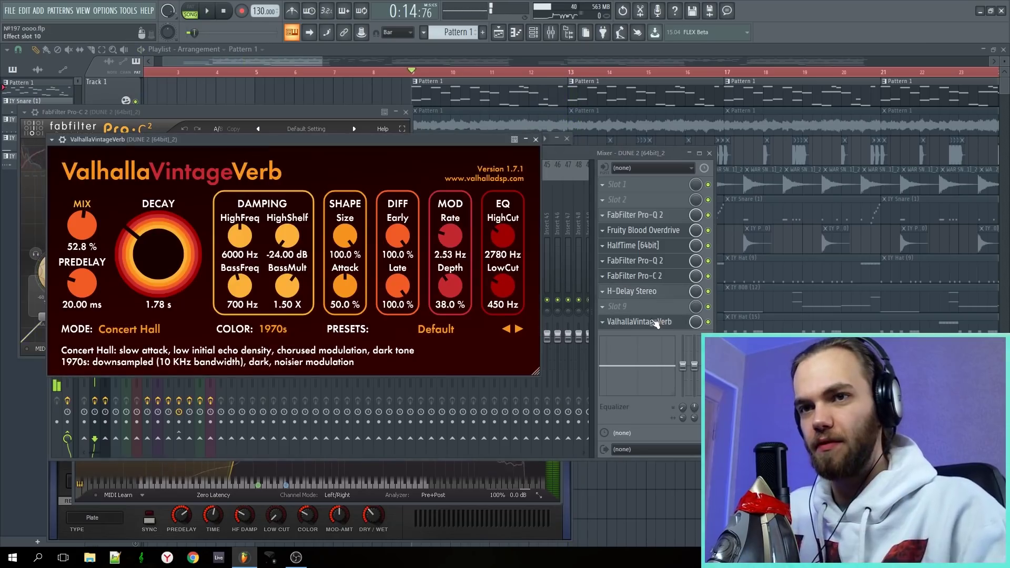
{"action": "left_click", "coordinate": [708, 322]}
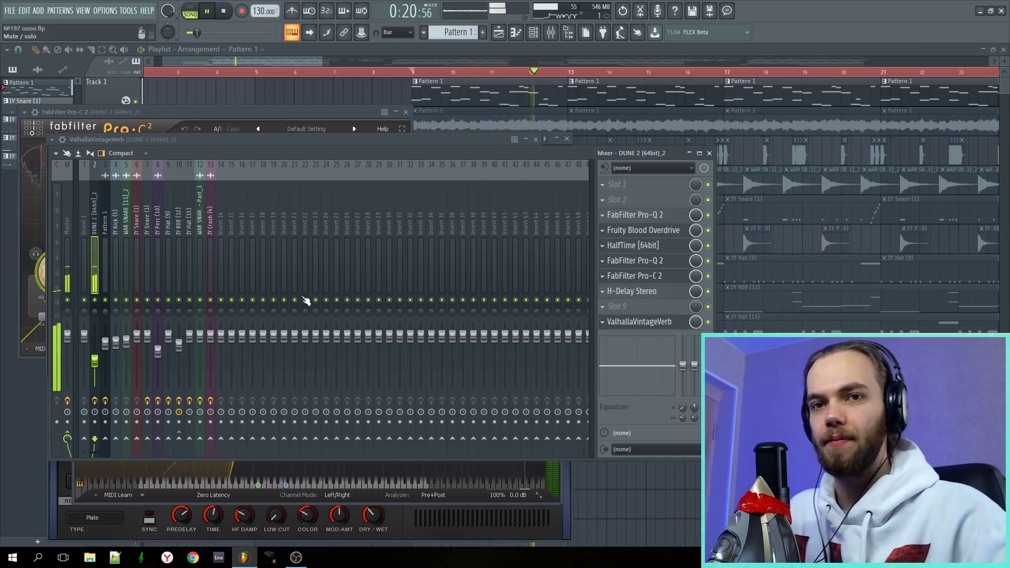
Step: Close the open plugin and mixer windows, solo playlist Track 2 and play its audio clips
{"action": "key", "text": "F12"}
{"action": "scroll", "coordinate": [214, 106], "scroll_direction": "up", "scroll_amount": 3}
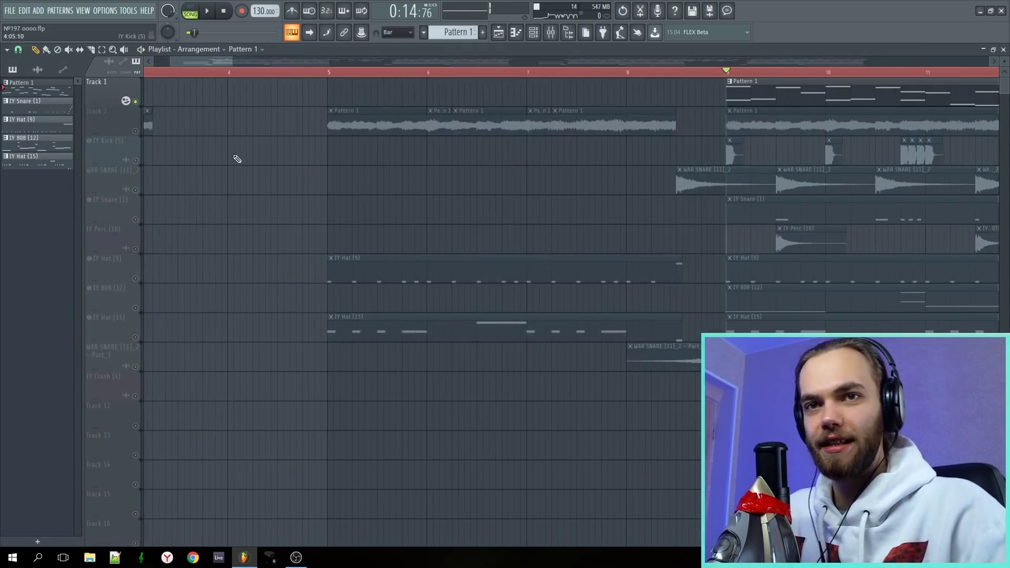
{"action": "left_click", "coordinate": [136, 131], "text": "ctrl"}
{"action": "scroll", "coordinate": [467, 87], "scroll_direction": "up", "scroll_amount": 2}
{"action": "key", "text": "space"}
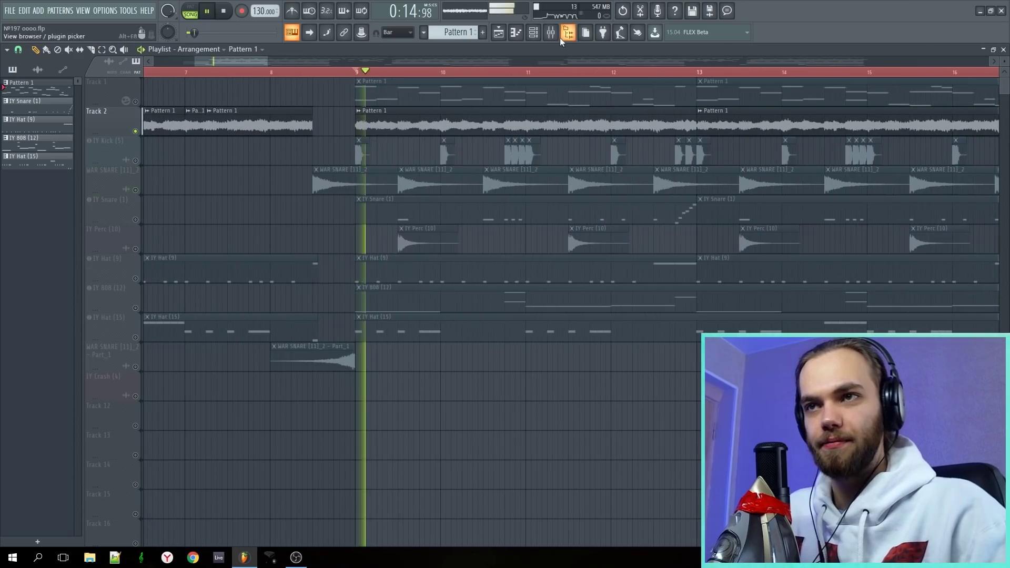
Step: Open dblue_Glitch_v1_3 on the Pattern 1 mixer track and examine its effect sequence during playback
{"action": "left_click", "coordinate": [553, 39]}
{"action": "left_click", "coordinate": [107, 268]}
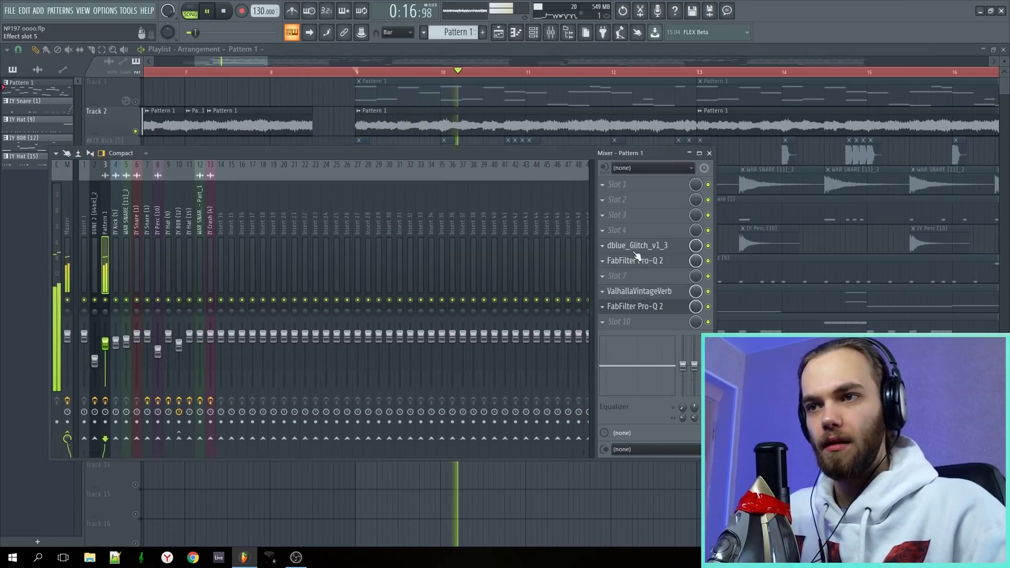
{"action": "left_click", "coordinate": [658, 248]}
{"action": "key", "text": "space"}
{"action": "left_click_drag", "start_coordinate": [388, 166], "coordinate": [474, 183]}
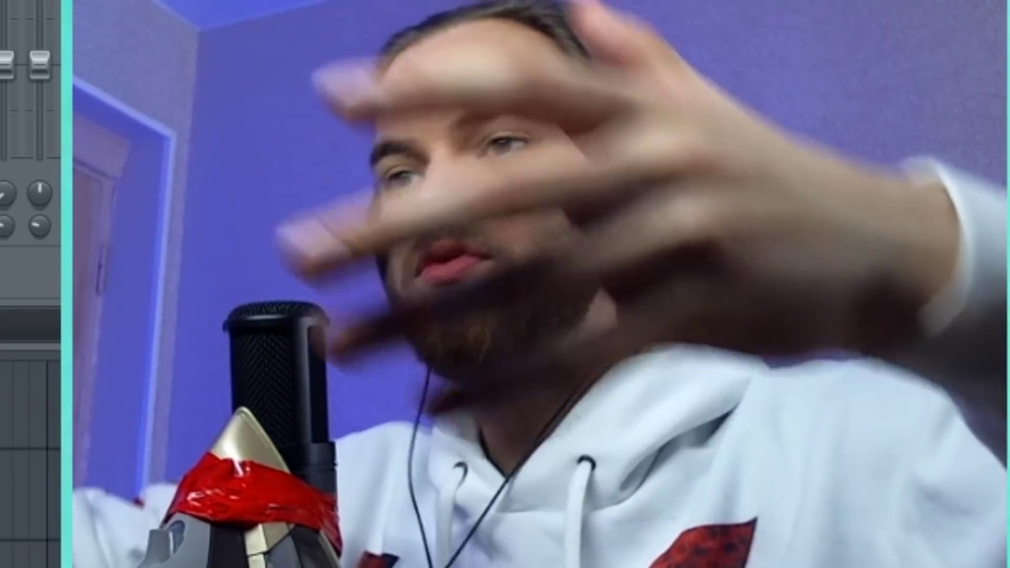
{"action": "key", "text": "space"}
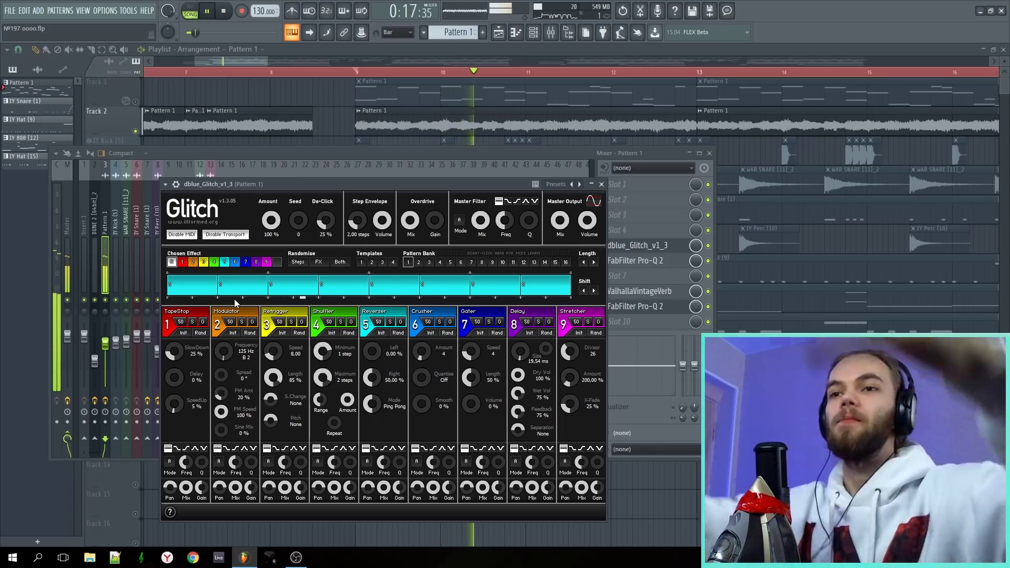
{"action": "key", "text": "space"}
Step: Delete the flat FabFilter Pro-Q 2 from slot 6 of the Pattern 1 mixer track
{"action": "left_click", "coordinate": [665, 261]}
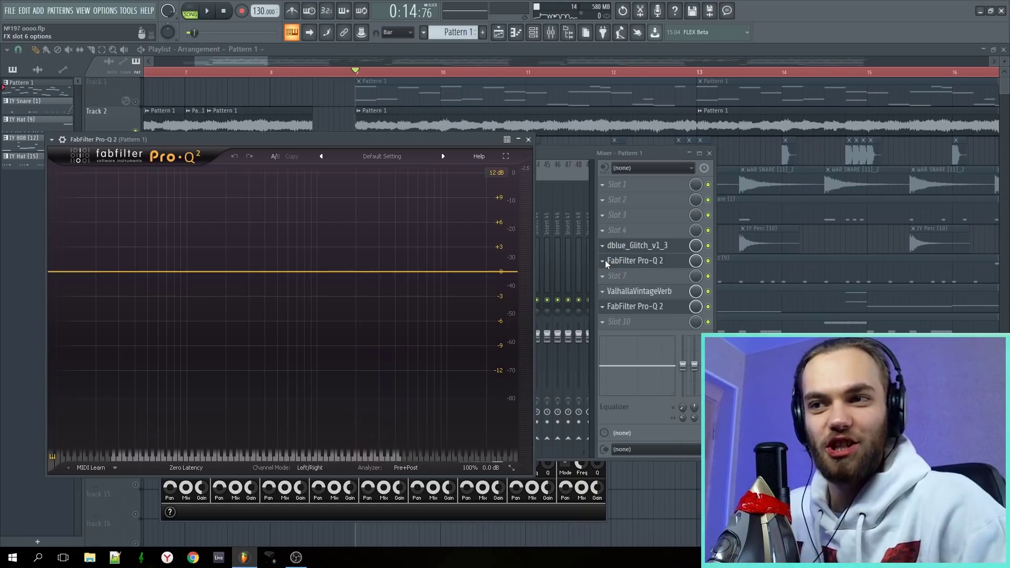
{"action": "left_click", "coordinate": [602, 261]}
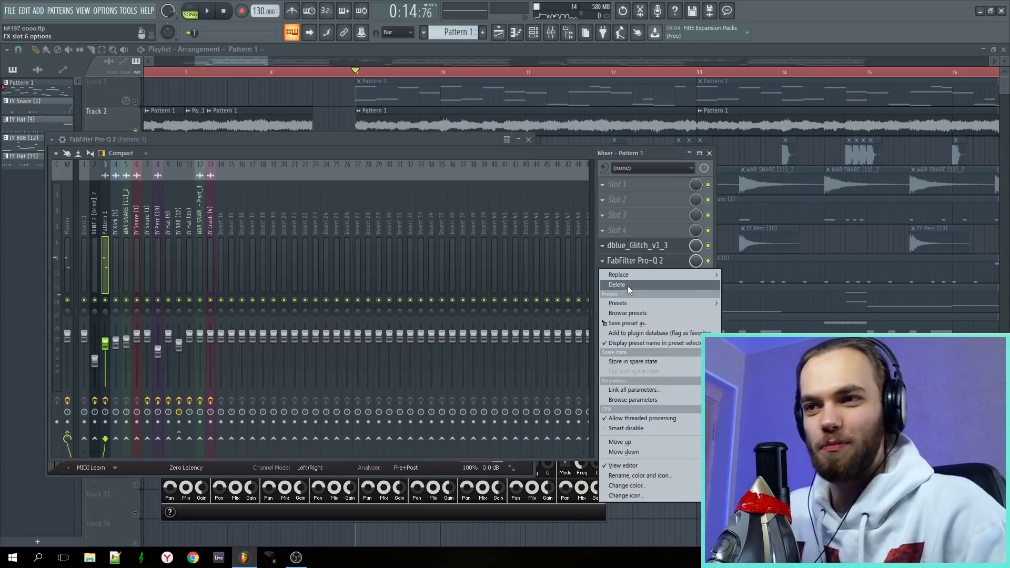
{"action": "left_click", "coordinate": [627, 286]}
{"action": "left_click", "coordinate": [621, 294]}
Step: Listen to Pattern 1 with ValhallaVintageVerb bypassed, and audition the high-shelf boost in the remaining Pro-Q 2
{"action": "key", "text": "space"}
{"action": "left_click", "coordinate": [708, 291]}
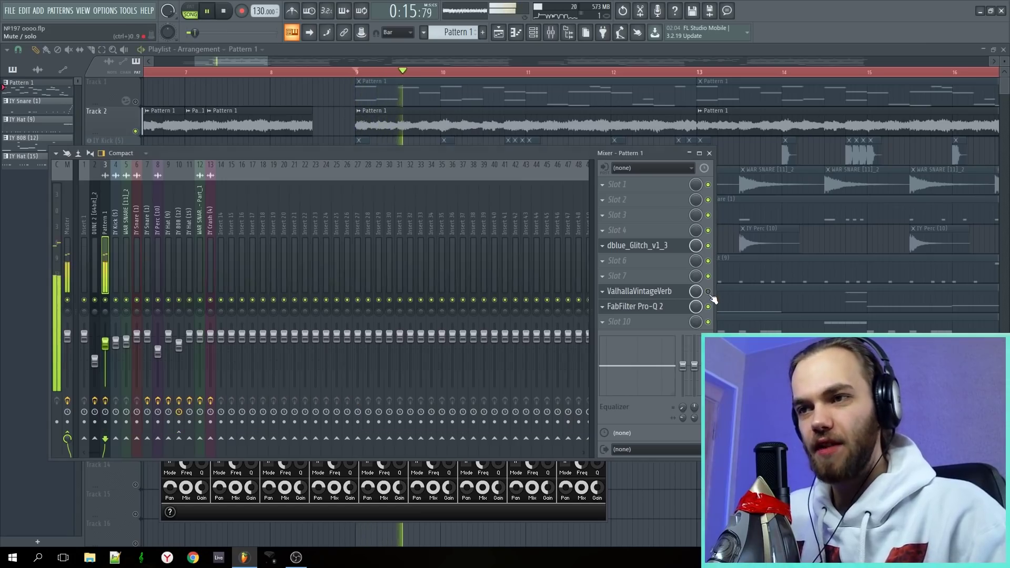
{"action": "left_click", "coordinate": [673, 310]}
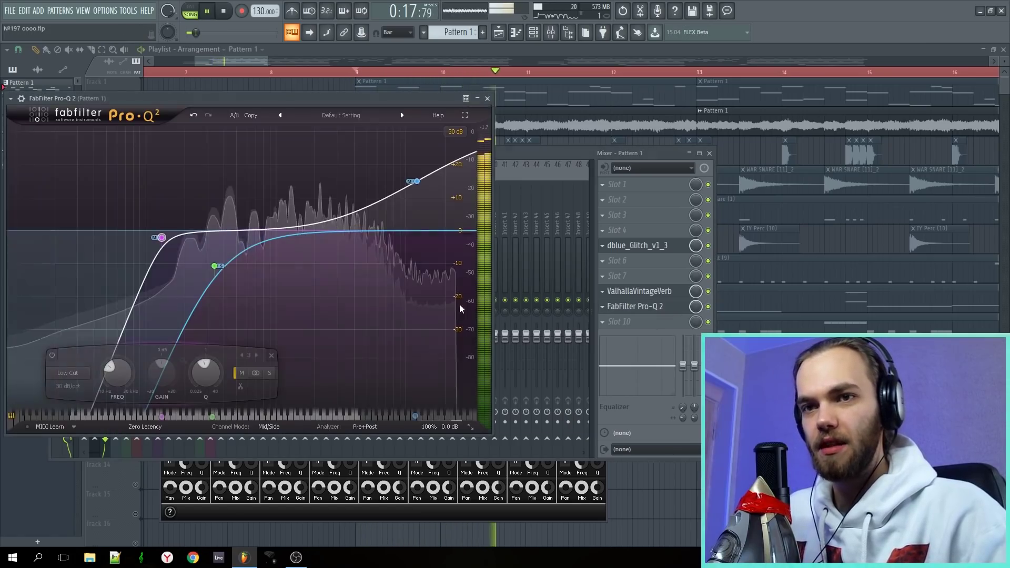
{"action": "key", "text": "space"}
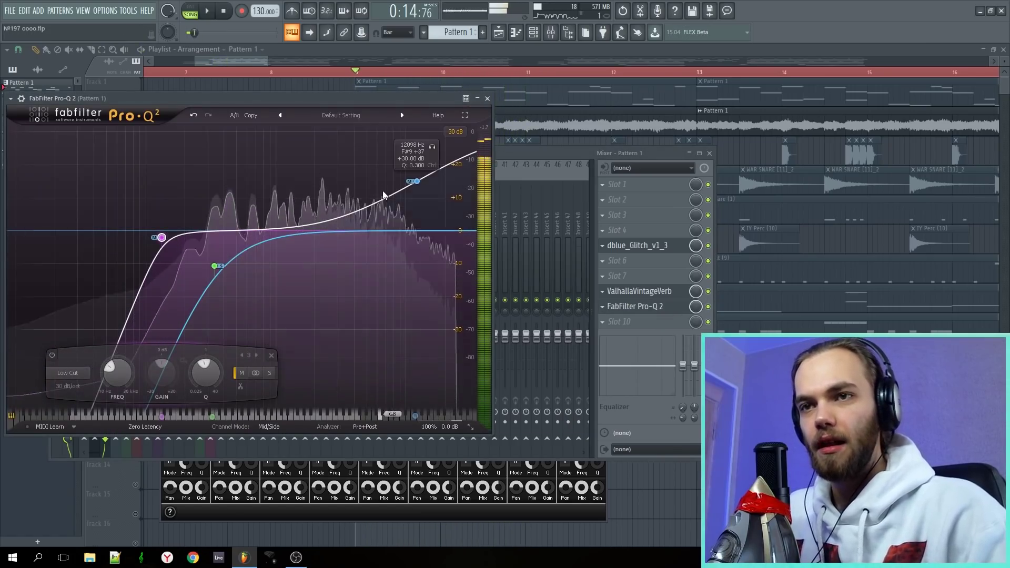
{"action": "left_click", "coordinate": [432, 147]}
{"action": "key", "text": "space"}
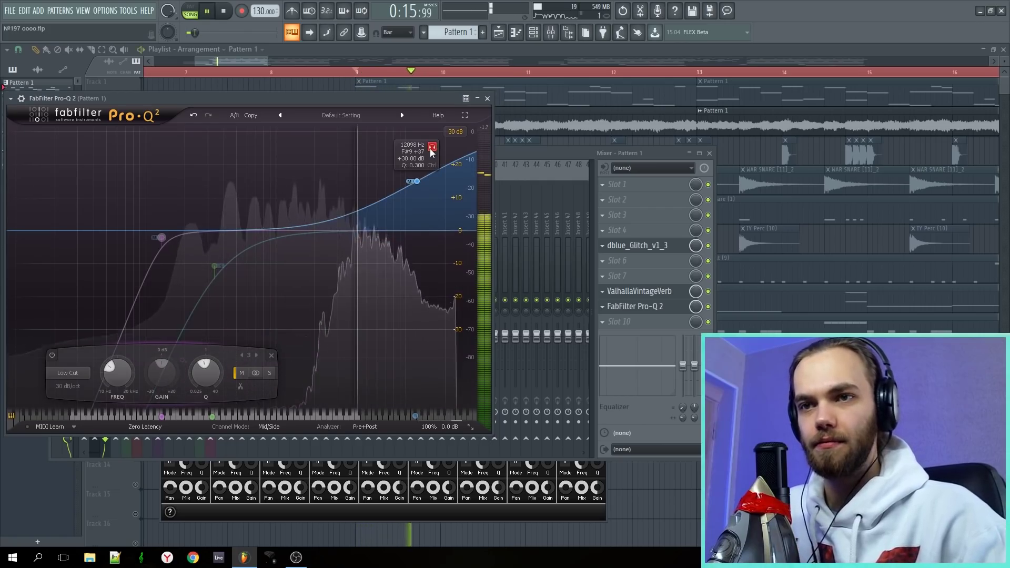
Step: Audition the two low-cut bands in the Mid/Side Pro-Q 2, shifting the mid low cut slightly higher in frequency
{"action": "left_click", "coordinate": [176, 211]}
{"action": "left_click_drag", "start_coordinate": [177, 214], "coordinate": [187, 213]}
{"action": "left_click", "coordinate": [229, 238]}
{"action": "left_click_drag", "start_coordinate": [229, 239], "coordinate": [229, 238]}
{"action": "key", "text": "space"}
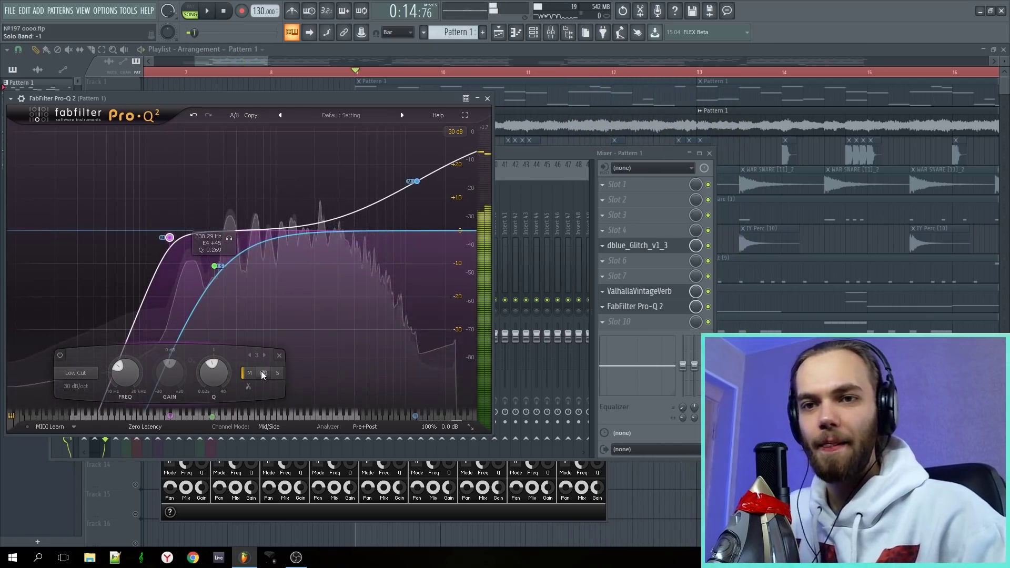
Step: Play the arrangement from the start and compare the intro clips with dblue_Glitch bypassed on the Pattern 1 track
{"action": "mouse_move", "coordinate": [221, 276]}
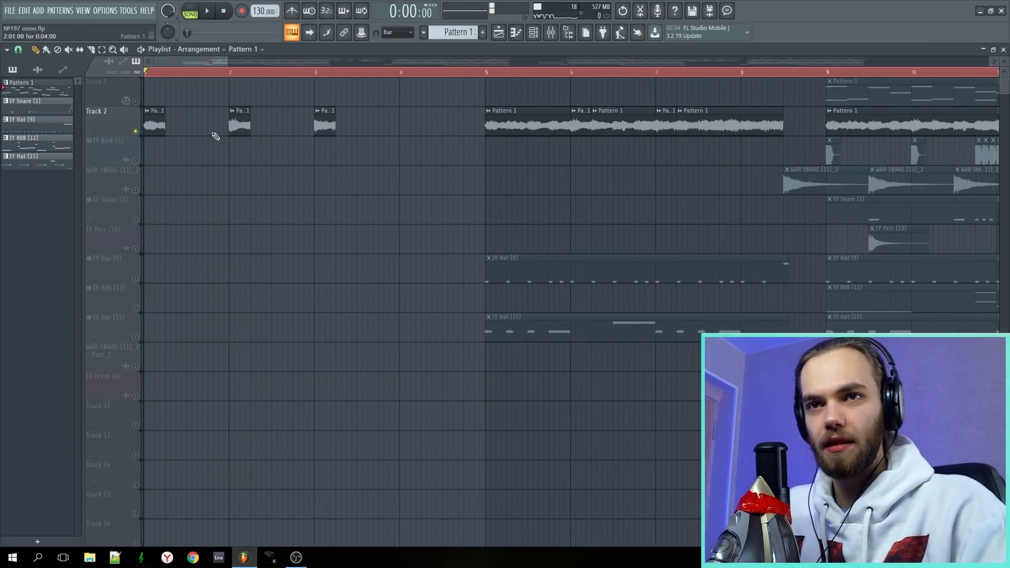
{"action": "key", "text": "space"}
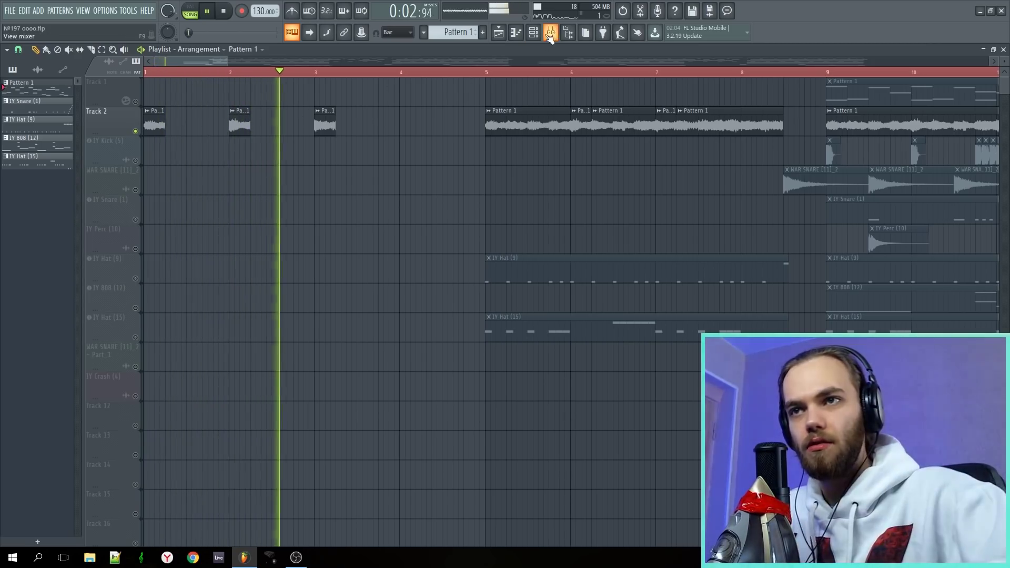
{"action": "key", "text": "F9"}
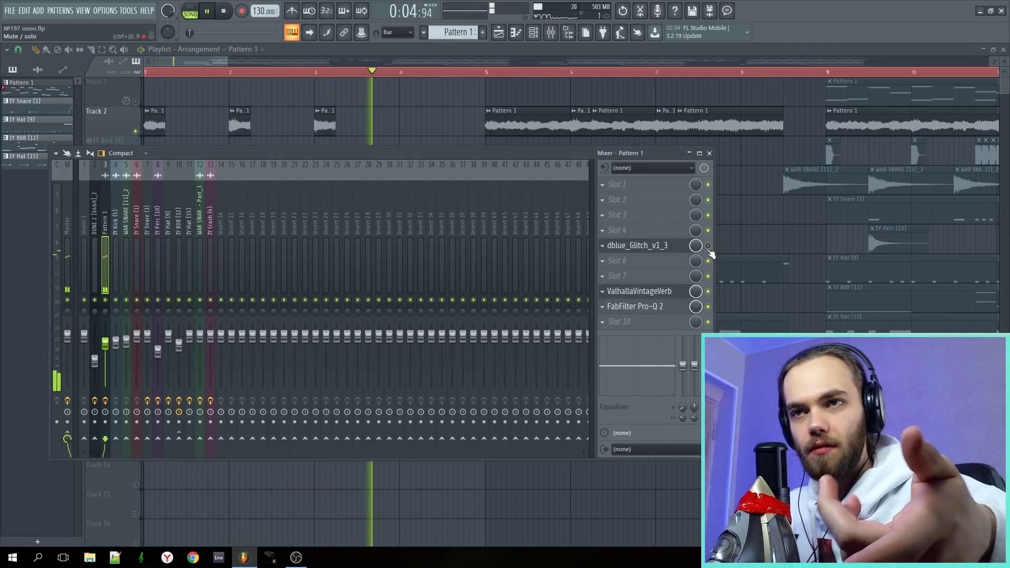
{"action": "key", "text": "F9"}
Step: Turn off the solo on Track 2 to hear all playlist tracks together
{"action": "scroll", "coordinate": [421, 142], "scroll_direction": "down", "scroll_amount": 3}
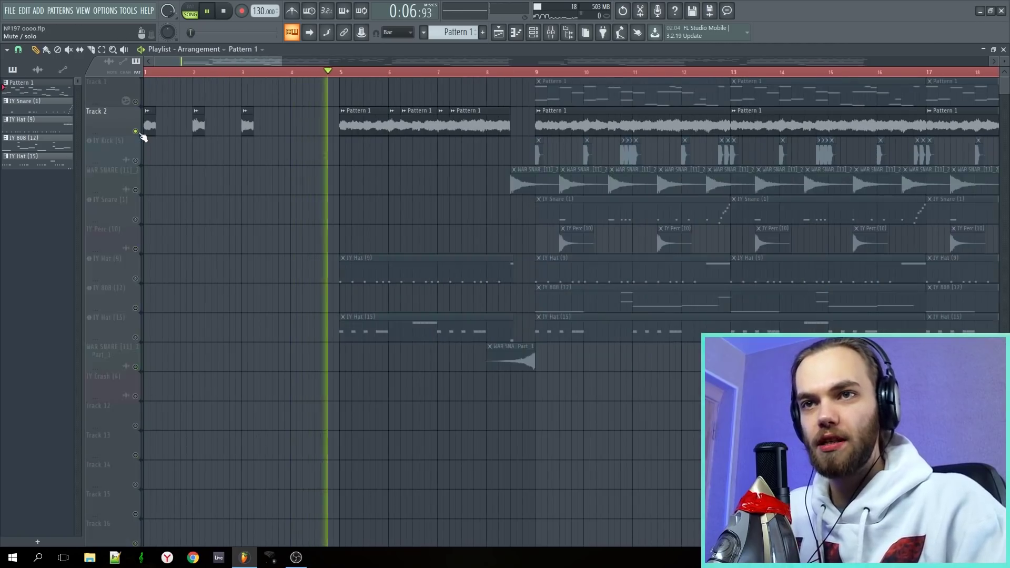
{"action": "scroll", "coordinate": [315, 192], "scroll_direction": "up", "scroll_amount": 3}
{"action": "key", "text": "ctrl+s"}
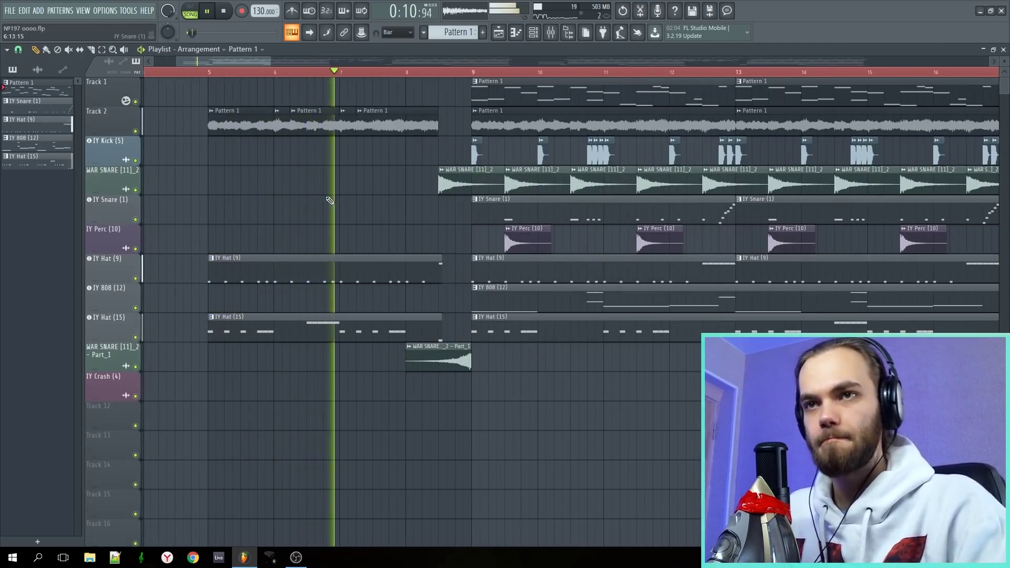
Step: Listen to the arrangement with all tracks playing, from the intro into the section starting at bar 9
{"action": "scroll", "coordinate": [368, 224], "scroll_direction": "down", "scroll_amount": 3}
{"action": "scroll", "coordinate": [368, 226], "scroll_direction": "up", "scroll_amount": 4}
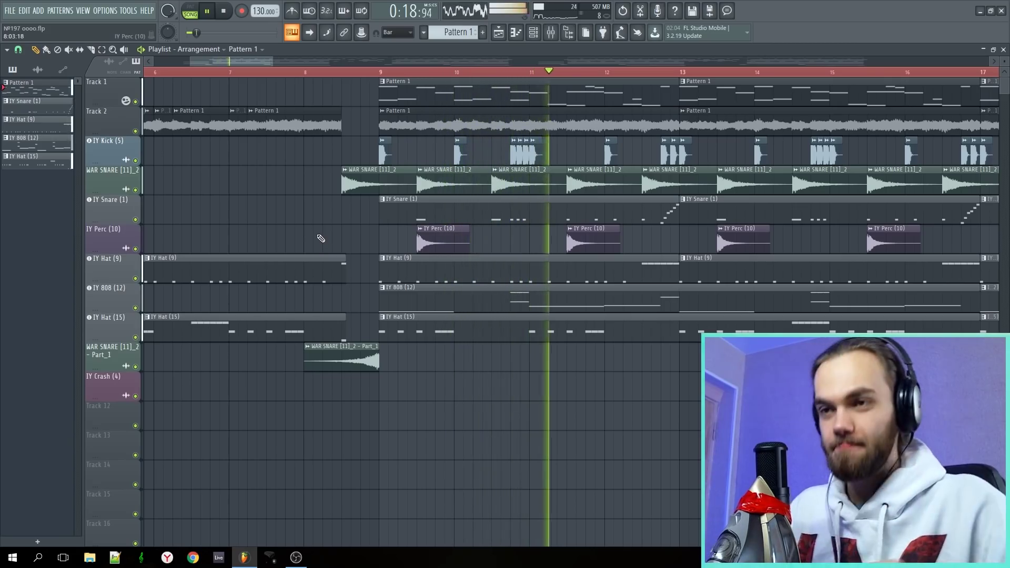
{"action": "scroll", "coordinate": [473, 412], "scroll_direction": "up", "scroll_amount": 2}
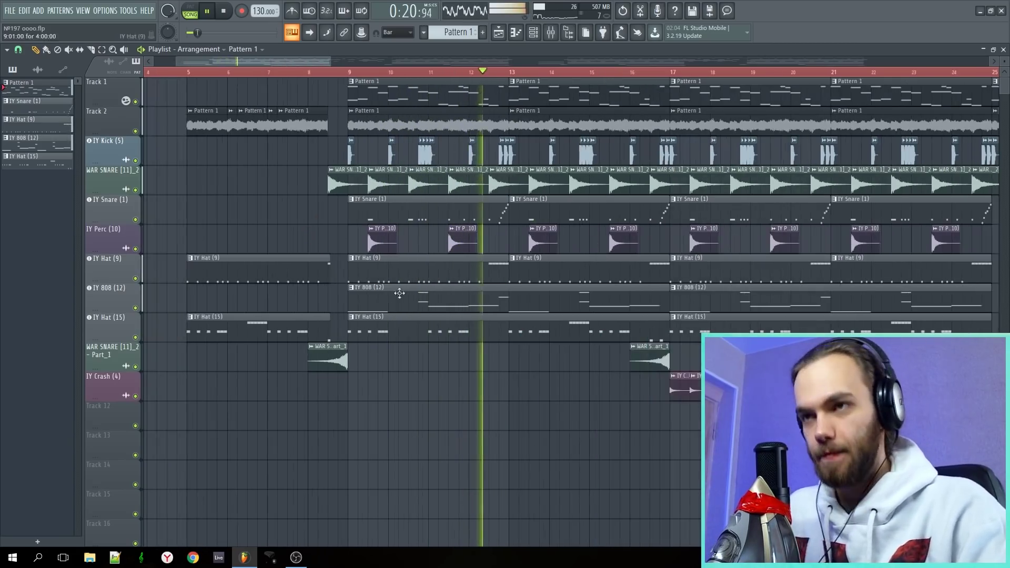
{"action": "scroll", "coordinate": [364, 370], "scroll_direction": "down", "scroll_amount": 2}
{"action": "key", "text": "space"}
{"action": "scroll", "coordinate": [277, 232], "scroll_direction": "up", "scroll_amount": 2}
{"action": "scroll", "coordinate": [296, 160], "scroll_direction": "down", "scroll_amount": 3}
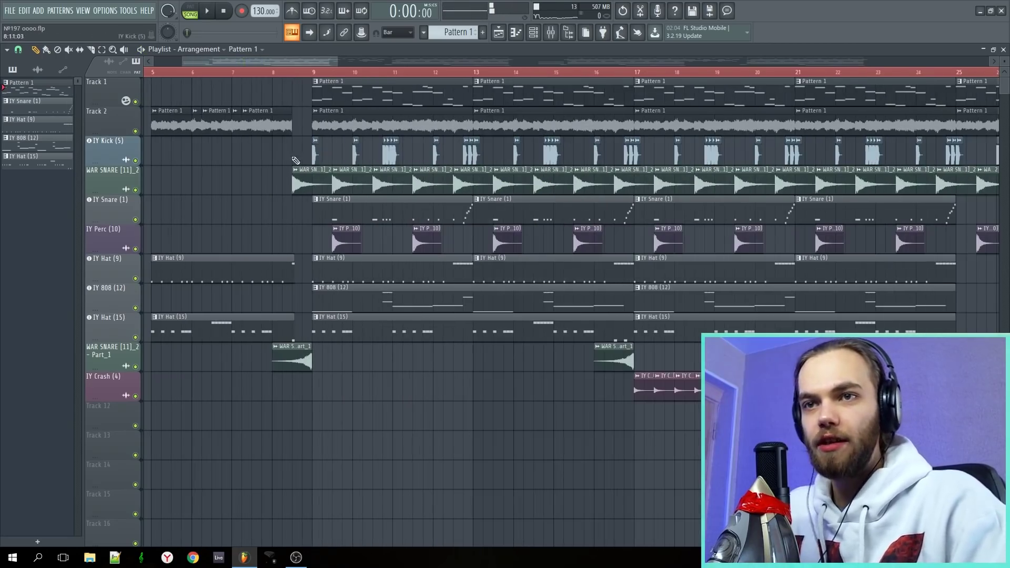
Step: Mute Track 1 and Track 2, listen to the drums and 808 alone from bar 9, and save the project
{"action": "left_click", "coordinate": [135, 101]}
{"action": "left_click", "coordinate": [135, 131]}
{"action": "scroll", "coordinate": [248, 198], "scroll_direction": "up", "scroll_amount": 2}
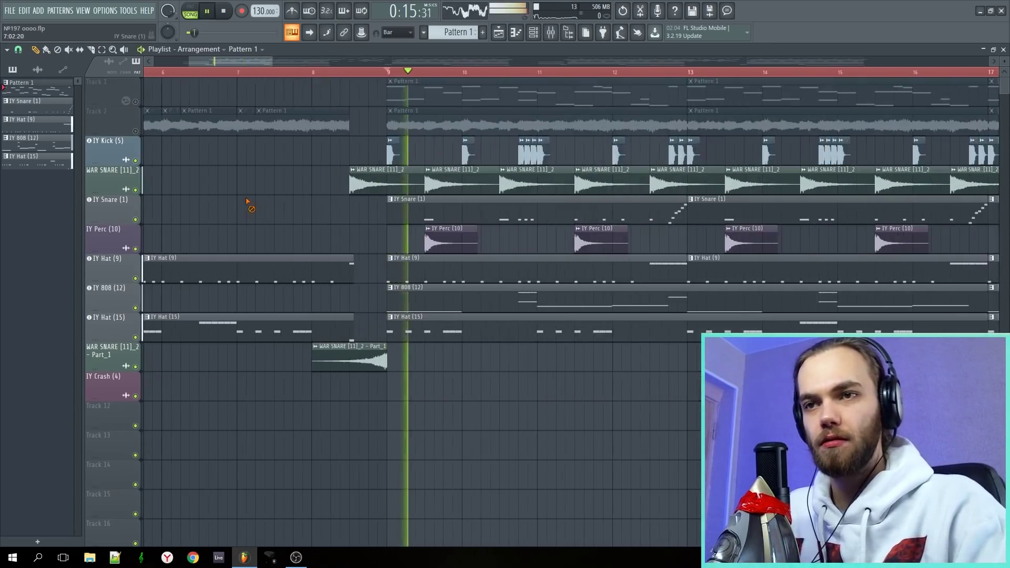
{"action": "scroll", "coordinate": [406, 412], "scroll_direction": "down", "scroll_amount": 2}
{"action": "scroll", "coordinate": [389, 409], "scroll_direction": "up", "scroll_amount": 2}
{"action": "key", "text": "ctrl+s"}
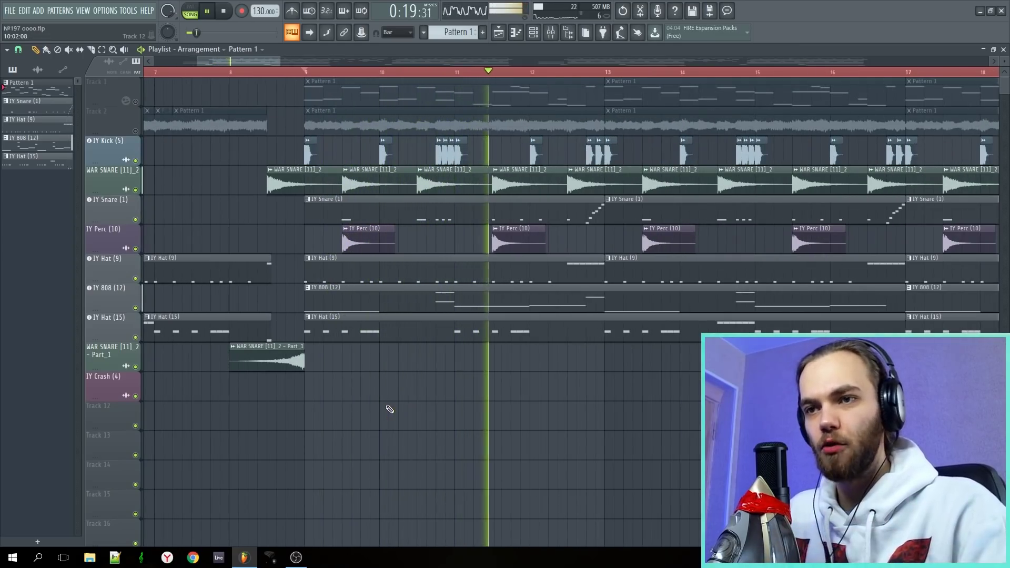
{"action": "key", "text": "space"}
Step: Look over the Pattern 1 melody clips and drum clips across the arrangement with Track 1 and Track 2 unmuted
{"action": "scroll", "coordinate": [149, 140], "scroll_direction": "down", "scroll_amount": 4}
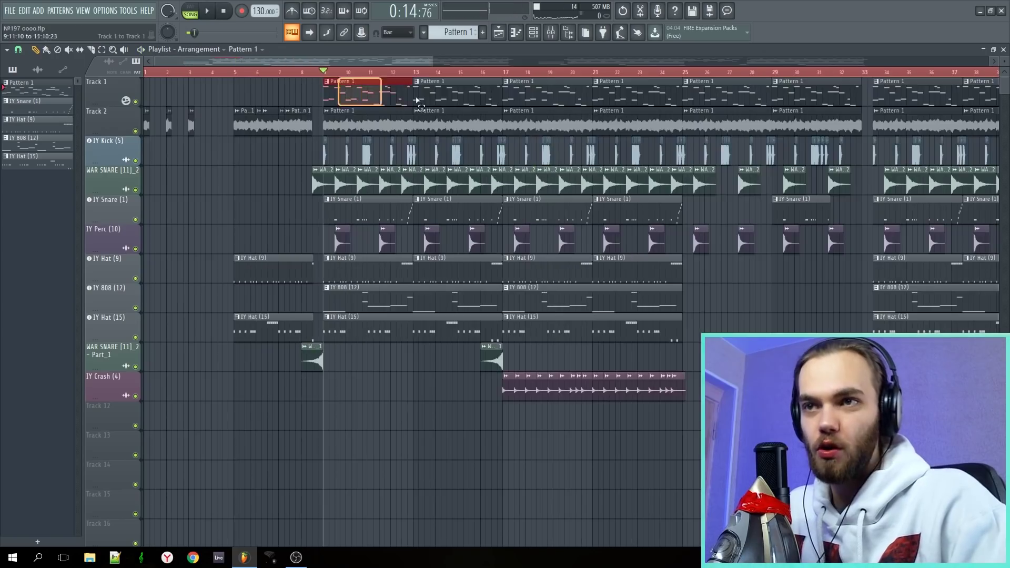
{"action": "left_click_drag", "start_coordinate": [936, 126], "coordinate": [215, 76]}
{"action": "scroll", "coordinate": [168, 190], "scroll_direction": "up", "scroll_amount": 2}
{"action": "scroll", "coordinate": [171, 198], "scroll_direction": "down", "scroll_amount": 2}
{"action": "scroll", "coordinate": [171, 197], "scroll_direction": "up", "scroll_amount": 6}
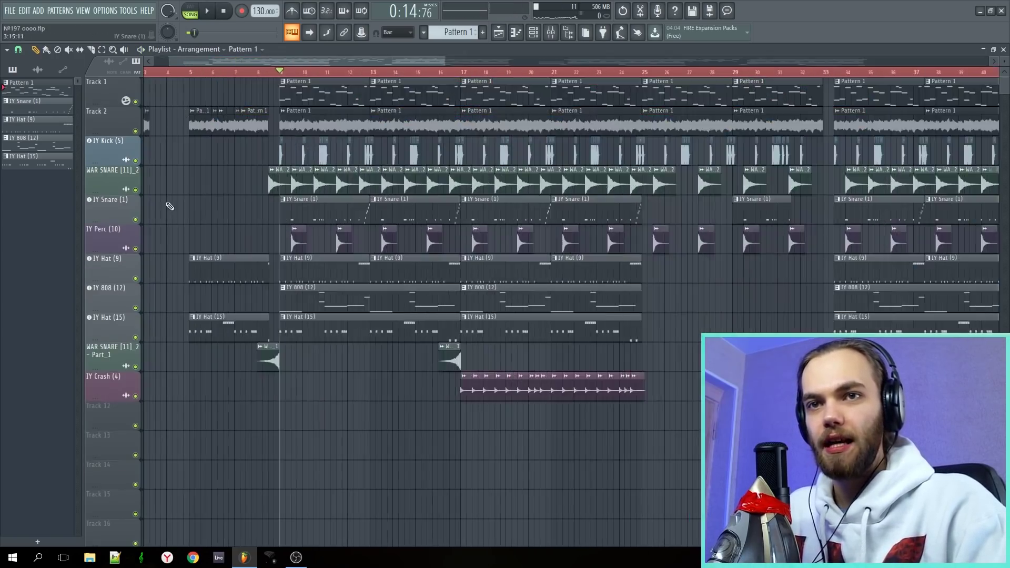
Step: Inspect the IY Kick (5) sample's settings, its mixer track and its precomputed effects
{"action": "double_click", "coordinate": [396, 153]}
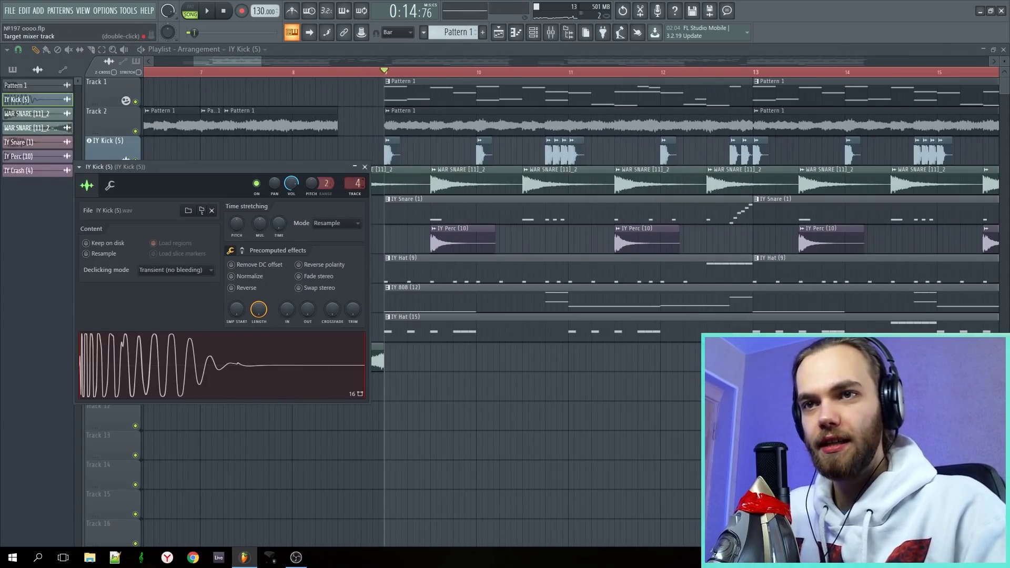
{"action": "double_click", "coordinate": [357, 184]}
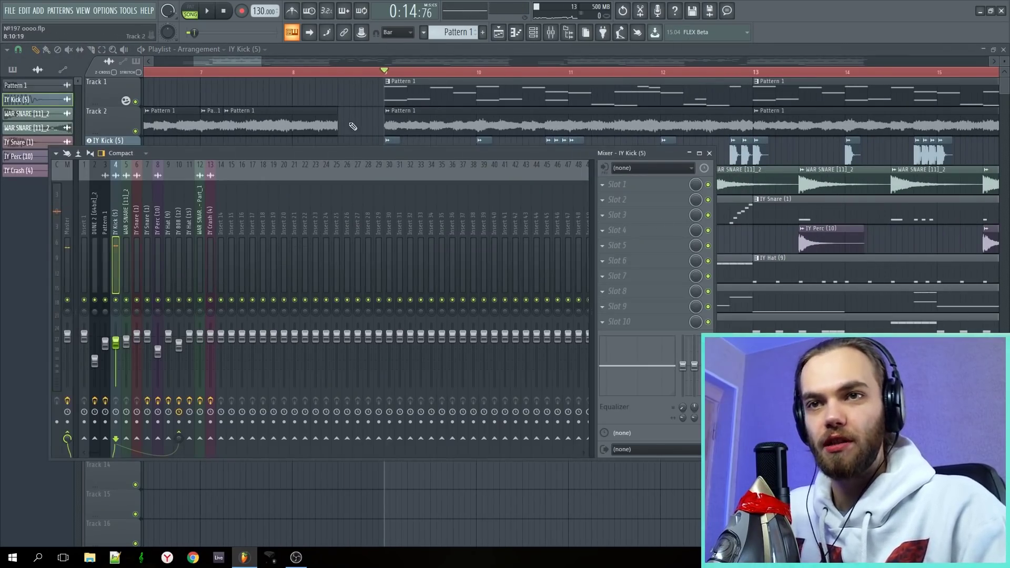
{"action": "key", "text": "F9"}
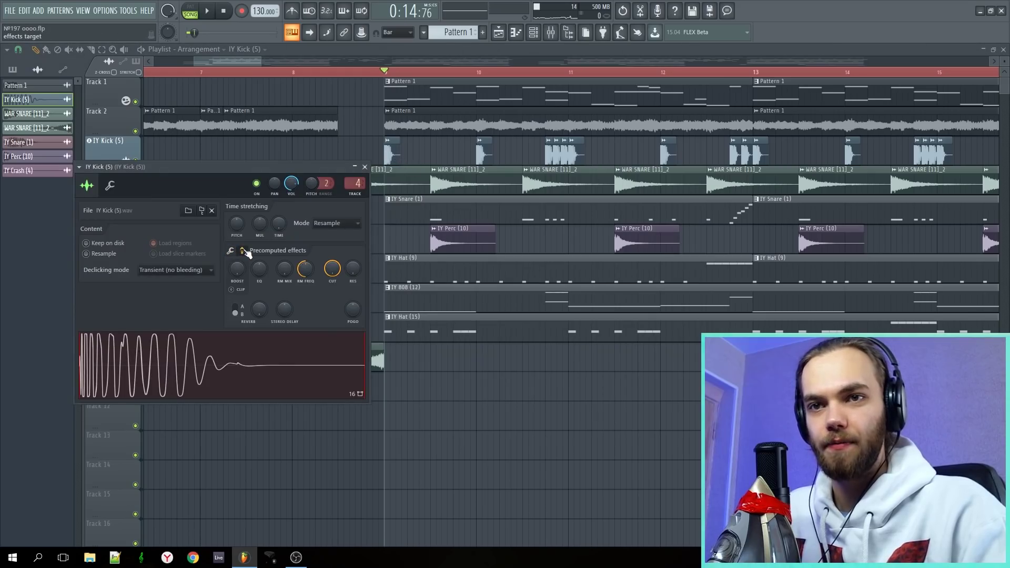
{"action": "left_click_drag", "start_coordinate": [242, 342], "coordinate": [526, 397]}
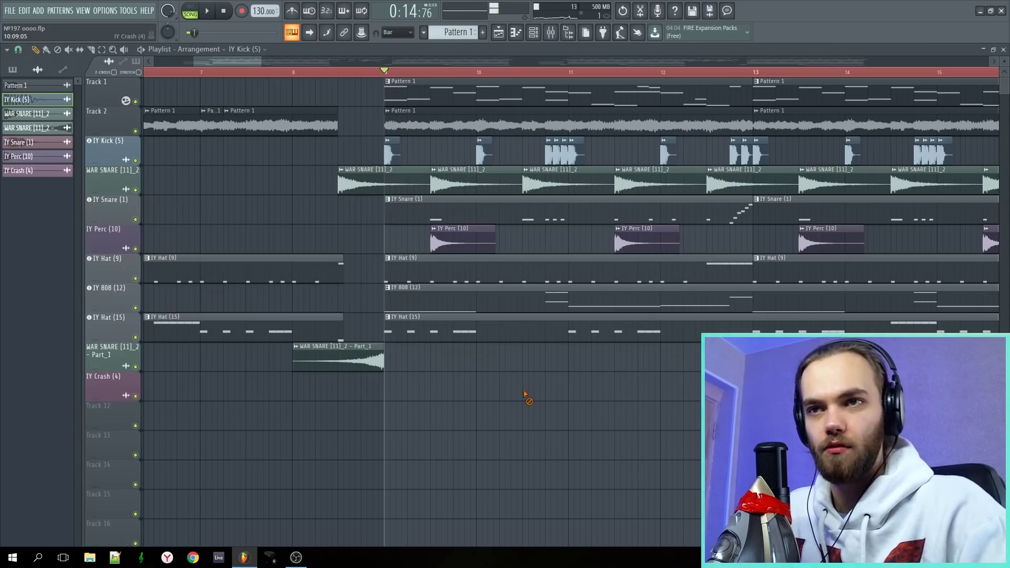
Step: Solo the IY Kick (5) and IY 808 (12) tracks and play them together from bar 9
{"action": "key", "text": "space"}
{"action": "key", "text": "space"}
{"action": "left_click", "coordinate": [135, 161], "text": "ctrl"}
{"action": "left_click", "coordinate": [135, 308]}
{"action": "key", "text": "space"}
{"action": "scroll", "coordinate": [522, 368], "scroll_direction": "up", "scroll_amount": 2}
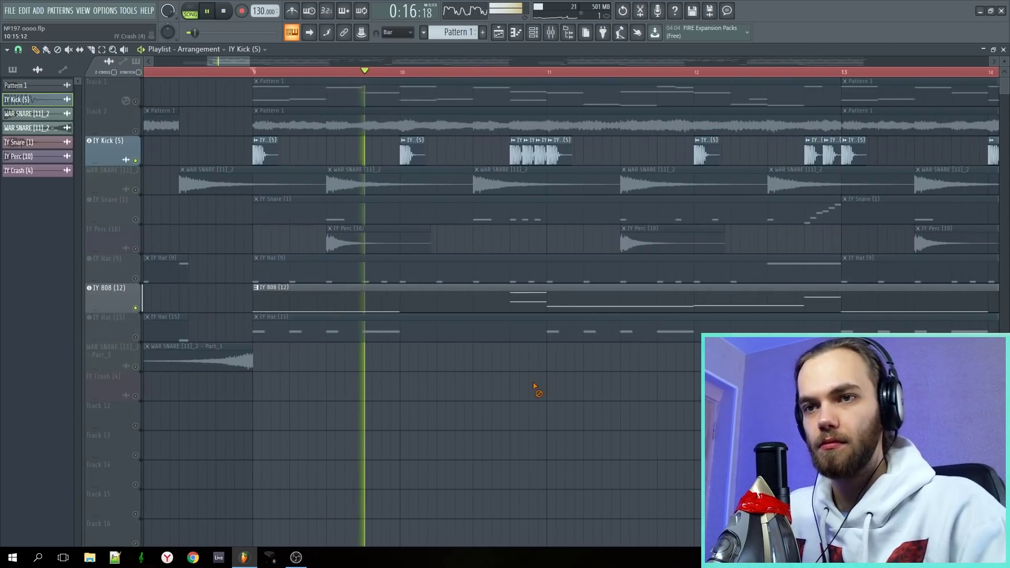
Step: Inspect the IY 808 (12) channel's volume envelope and sample settings, and open its linked mixer track
{"action": "left_click", "coordinate": [536, 33]}
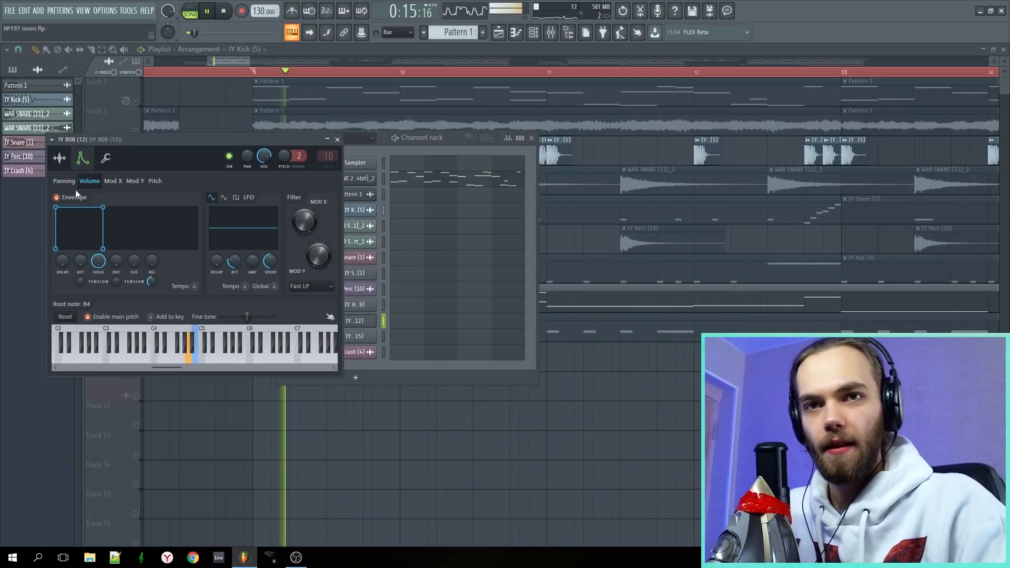
{"action": "left_click", "coordinate": [59, 158]}
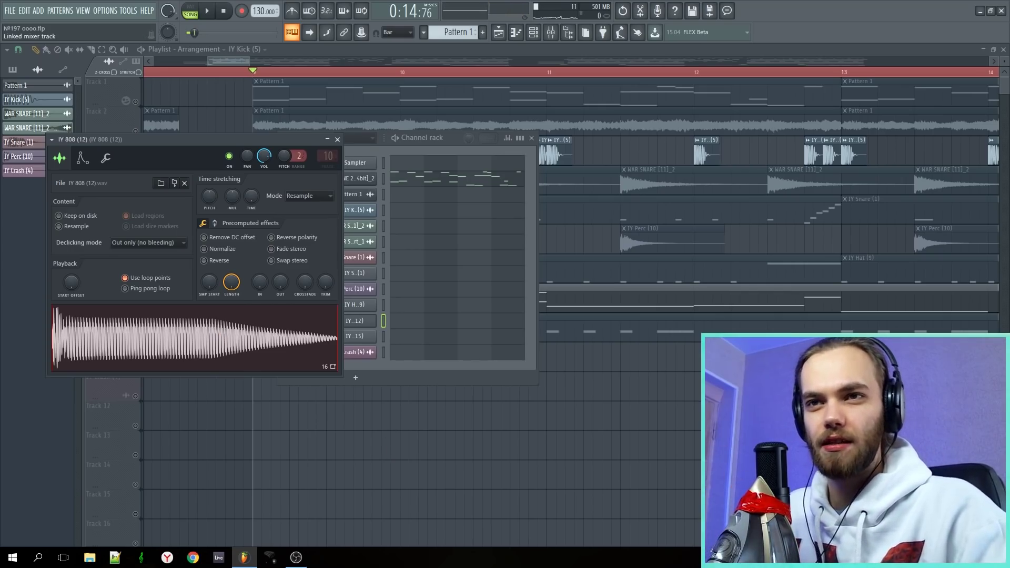
{"action": "left_click", "coordinate": [333, 158]}
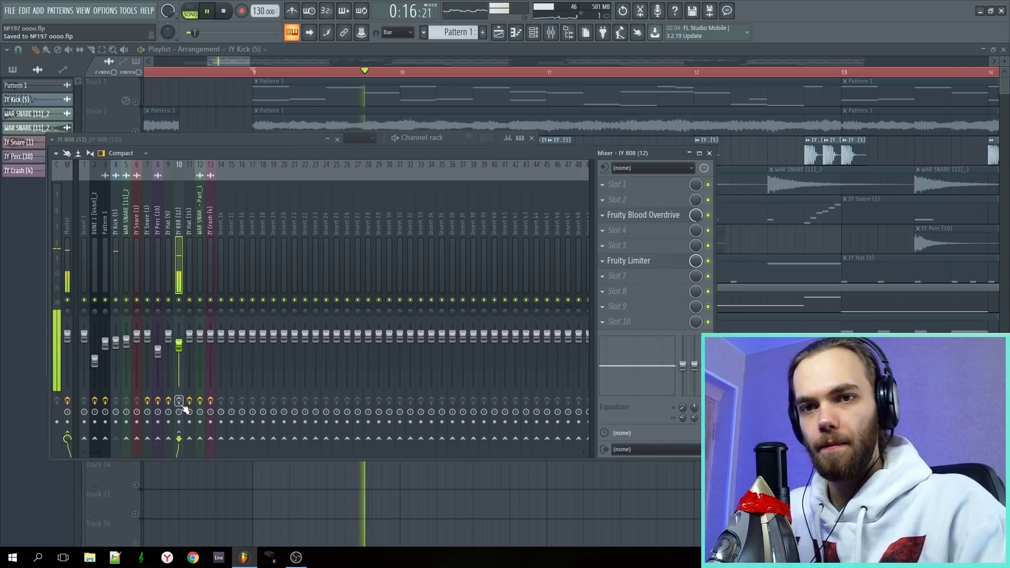
Step: Examine the Fruity Blood Overdrive and Fruity Limiter settings on the IY 808 (12) mixer track during playback
{"action": "left_click", "coordinate": [690, 219]}
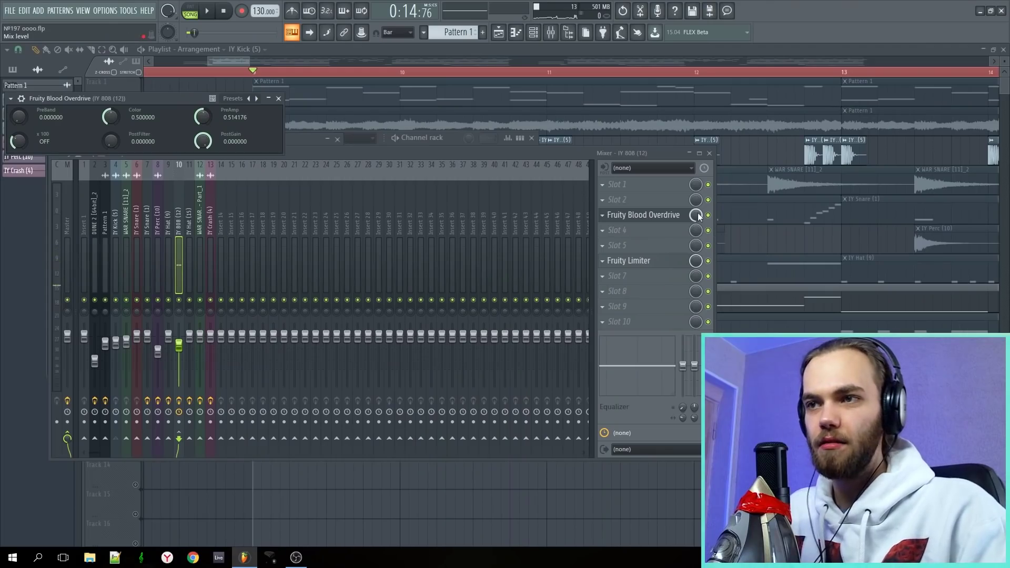
{"action": "left_click", "coordinate": [679, 266]}
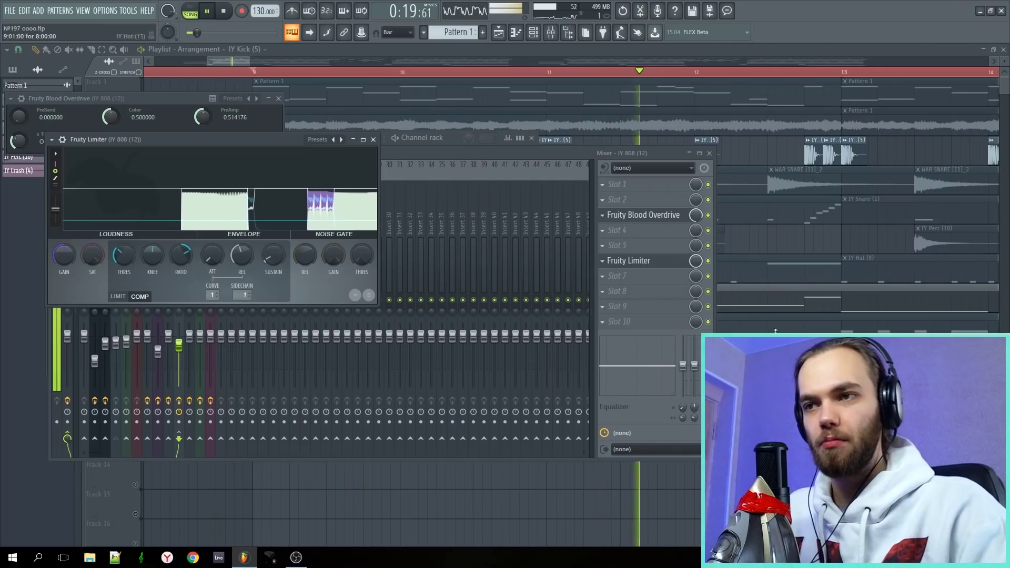
{"action": "left_click", "coordinate": [445, 247]}
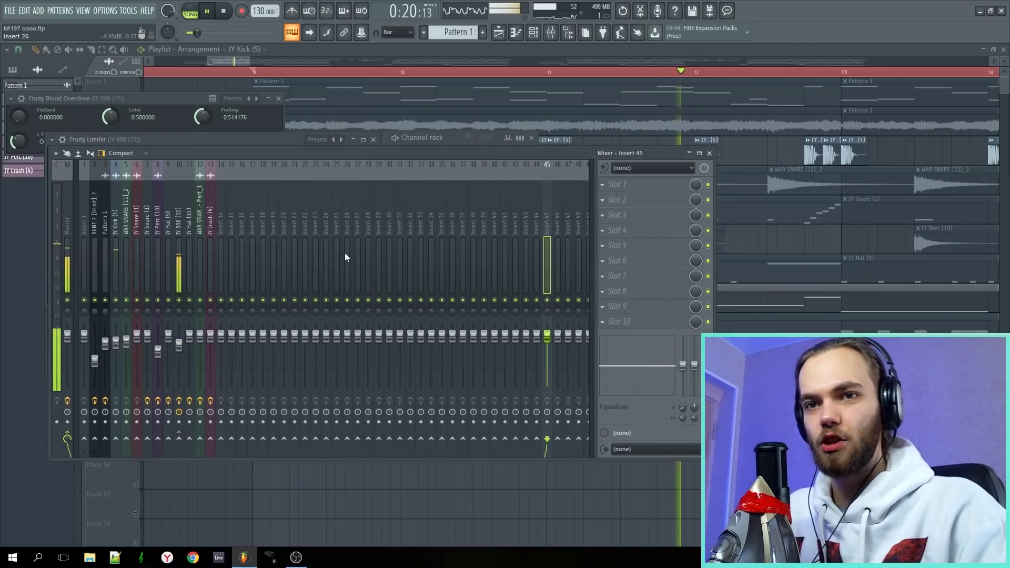
{"action": "key", "text": "space"}
{"action": "key", "text": "F12"}
{"action": "key", "text": "space"}
{"action": "key", "text": "space"}
Step: Compare the Pattern 1 melody notes with the IY 808 (12) notes in the piano roll
{"action": "double_click", "coordinate": [331, 296]}
{"action": "key", "text": "F5"}
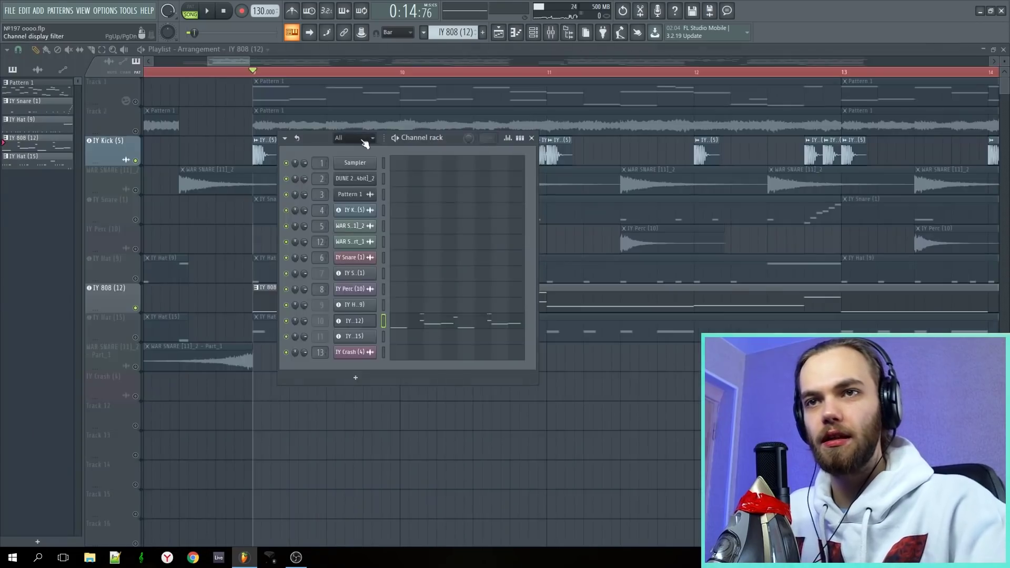
{"action": "double_click", "coordinate": [387, 94]}
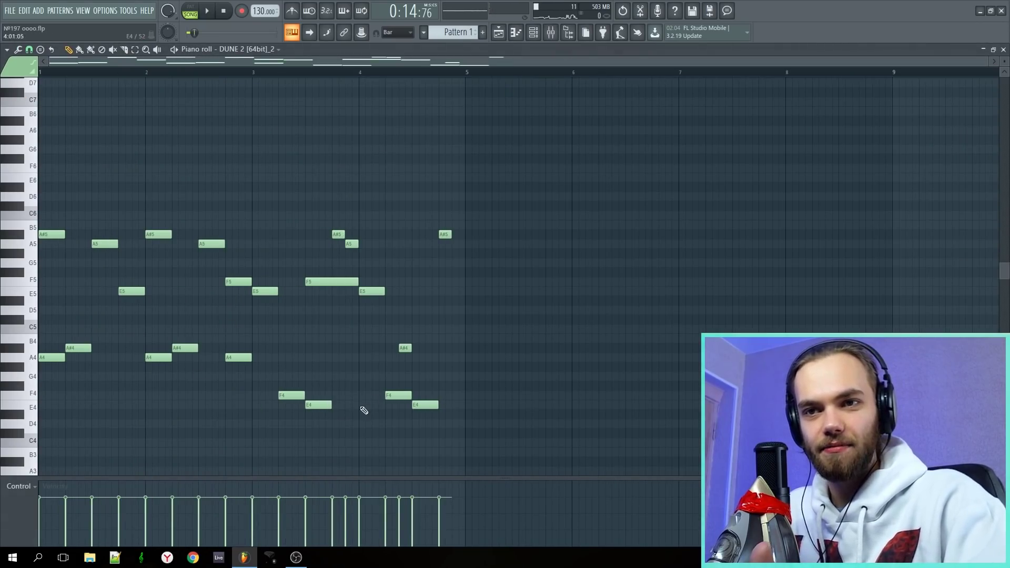
{"action": "key", "text": "F5"}
{"action": "double_click", "coordinate": [324, 298]}
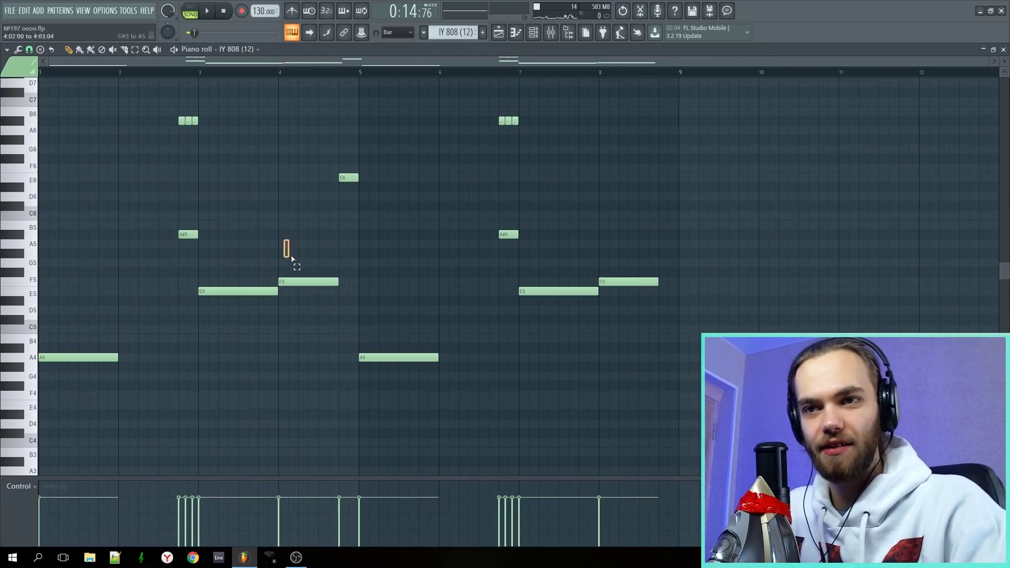
Step: Play the IY 808 (12) pattern with the kick and examine its short high A# notes before bar 3
{"action": "key", "text": "space"}
{"action": "scroll", "coordinate": [639, 281], "scroll_direction": "up", "scroll_amount": 3}
{"action": "scroll", "coordinate": [390, 194], "scroll_direction": "up", "scroll_amount": 4}
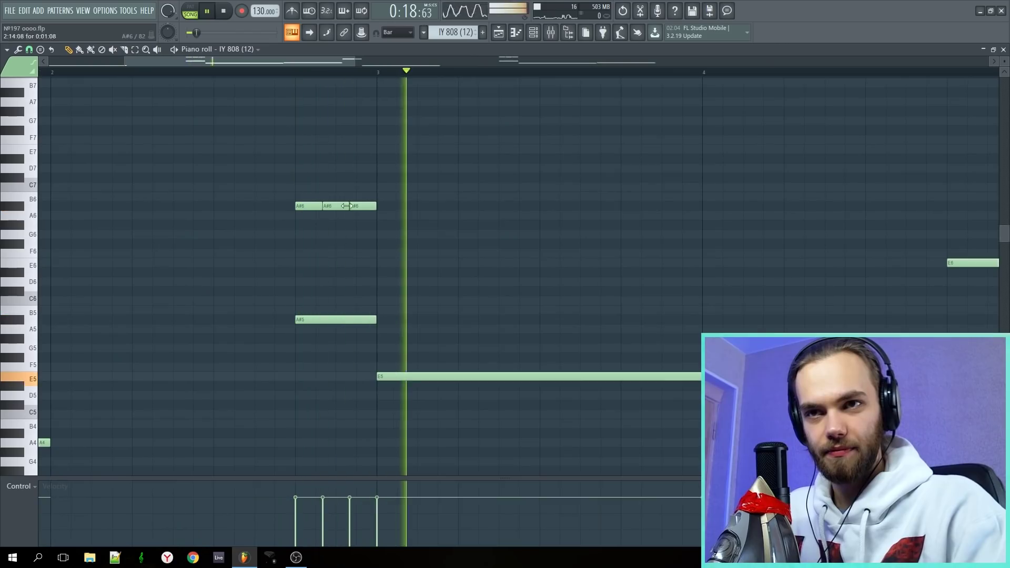
{"action": "scroll", "coordinate": [354, 201], "scroll_direction": "down", "scroll_amount": 3}
{"action": "scroll", "coordinate": [311, 234], "scroll_direction": "down", "scroll_amount": 7}
{"action": "scroll", "coordinate": [343, 239], "scroll_direction": "up", "scroll_amount": 2}
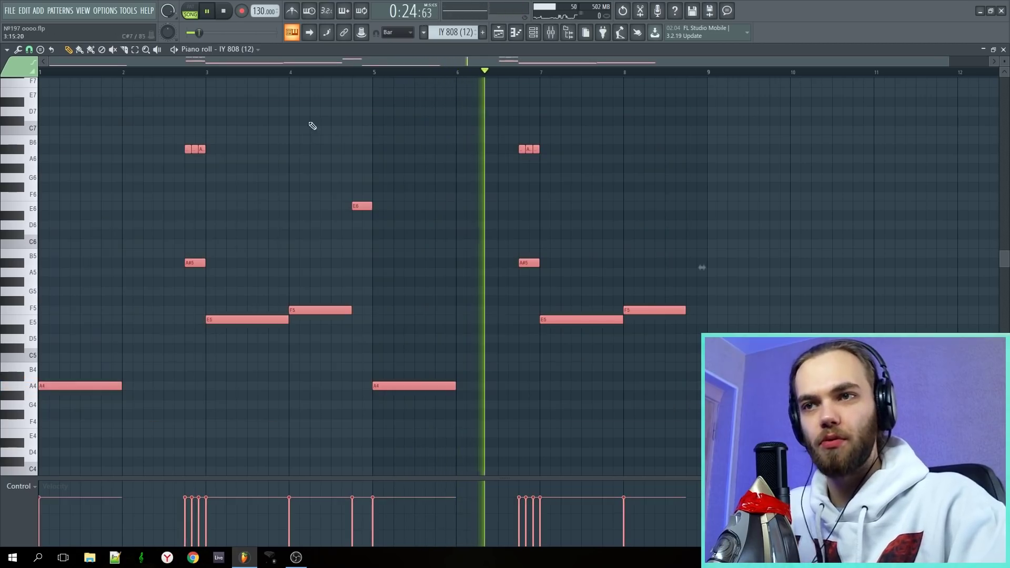
{"action": "key", "text": "space"}
{"action": "scroll", "coordinate": [140, 267], "scroll_direction": "up", "scroll_amount": 5}
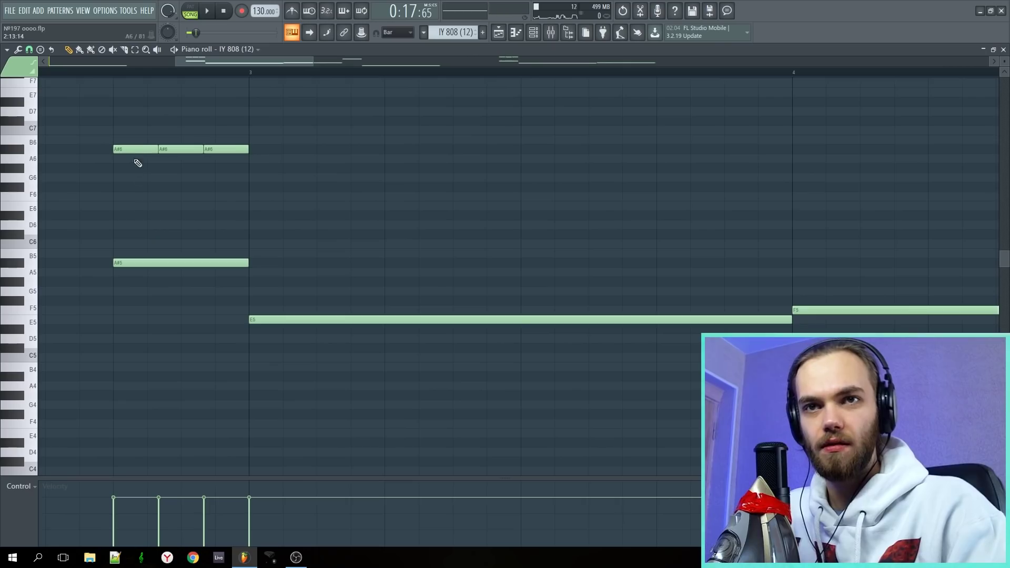
Step: Return to the playlist, turn off the kick and 808 solo, and listen to all tracks from bar 9
{"action": "key", "text": "space"}
{"action": "key", "text": "space"}
{"action": "scroll", "coordinate": [145, 146], "scroll_direction": "up", "scroll_amount": 5}
{"action": "scroll", "coordinate": [157, 174], "scroll_direction": "down", "scroll_amount": 3}
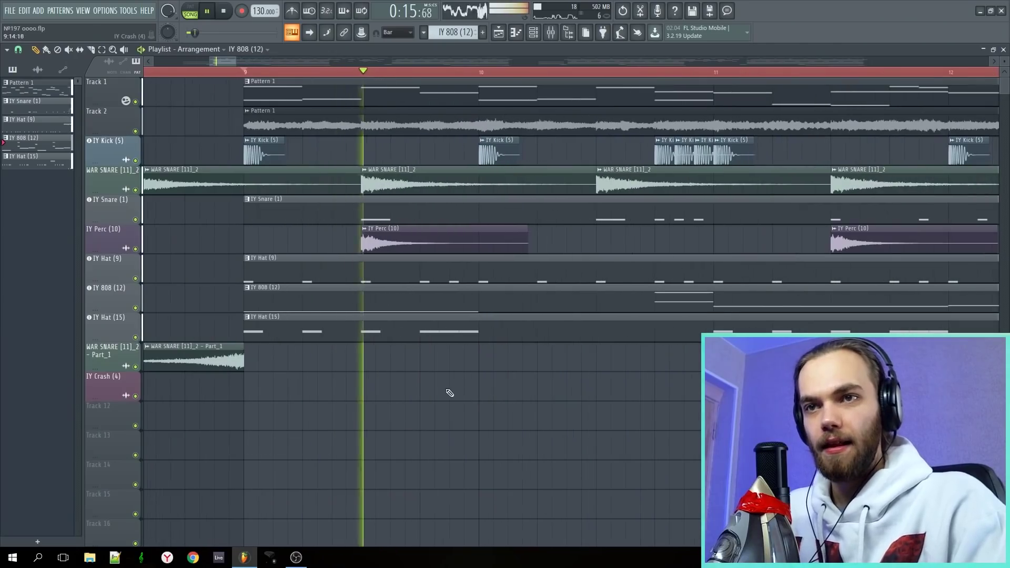
{"action": "key", "text": "space"}
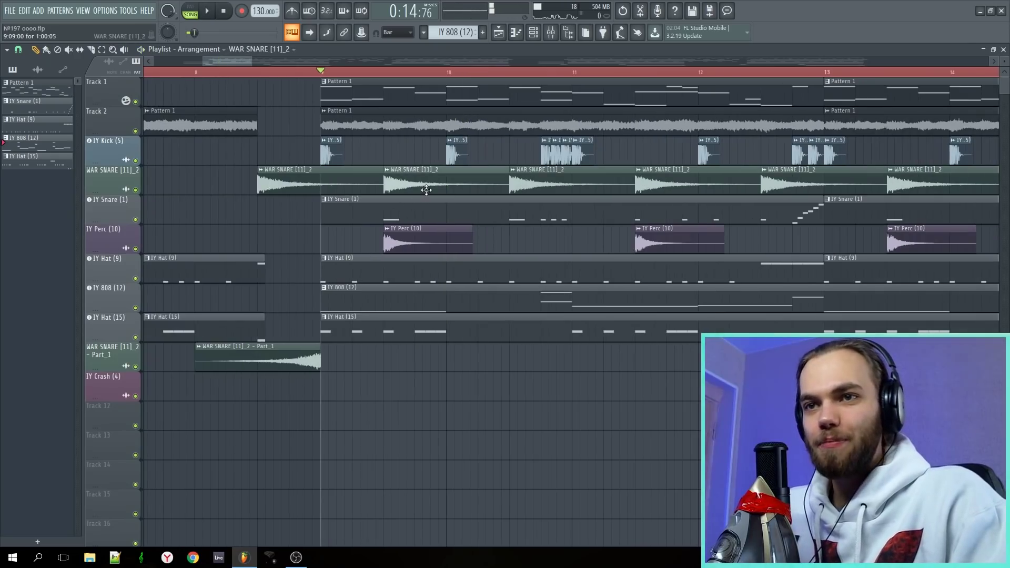
Step: Inspect the WAR SNARE [11]_2 sample's settings and its mixer track, and audition the sample
{"action": "double_click", "coordinate": [426, 190]}
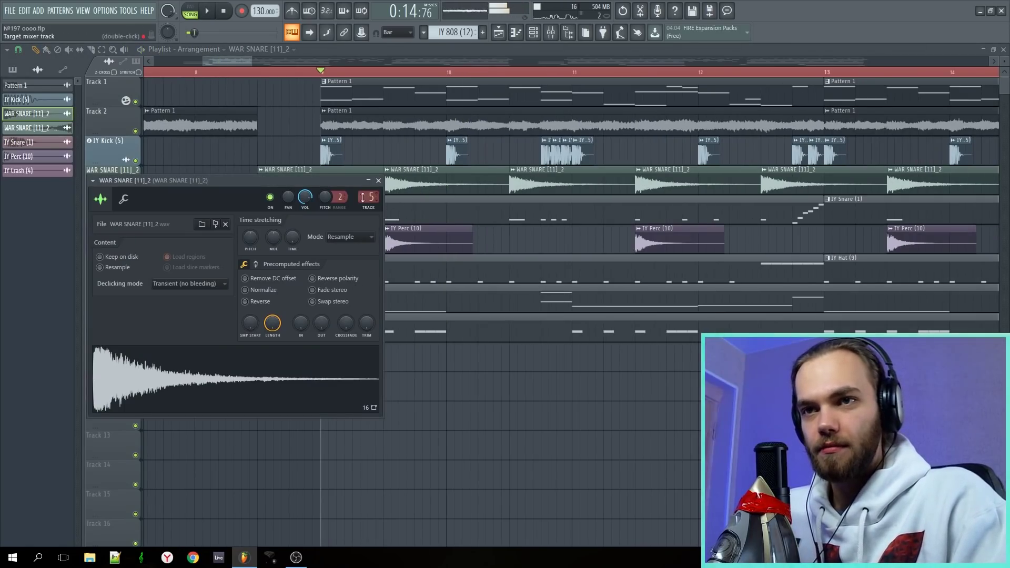
{"action": "key", "text": "F9"}
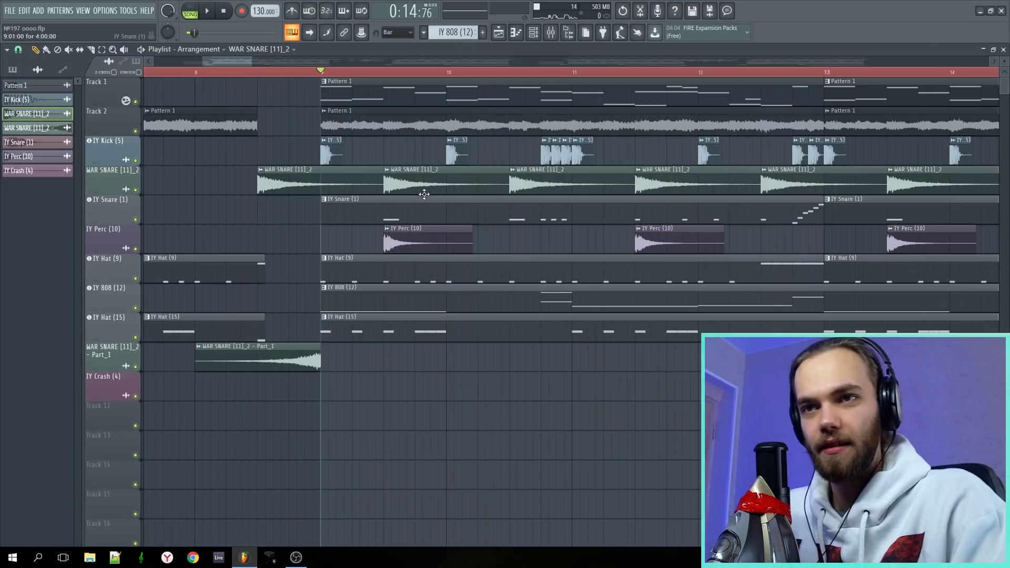
{"action": "double_click", "coordinate": [425, 192]}
{"action": "double_click", "coordinate": [370, 196]}
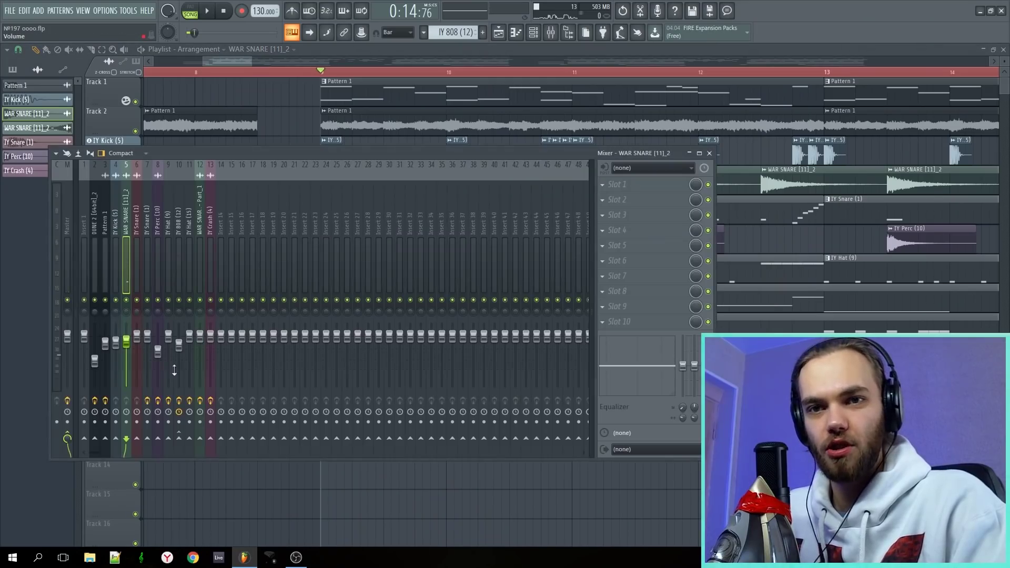
{"action": "key", "text": "F9"}
{"action": "double_click", "coordinate": [452, 176]}
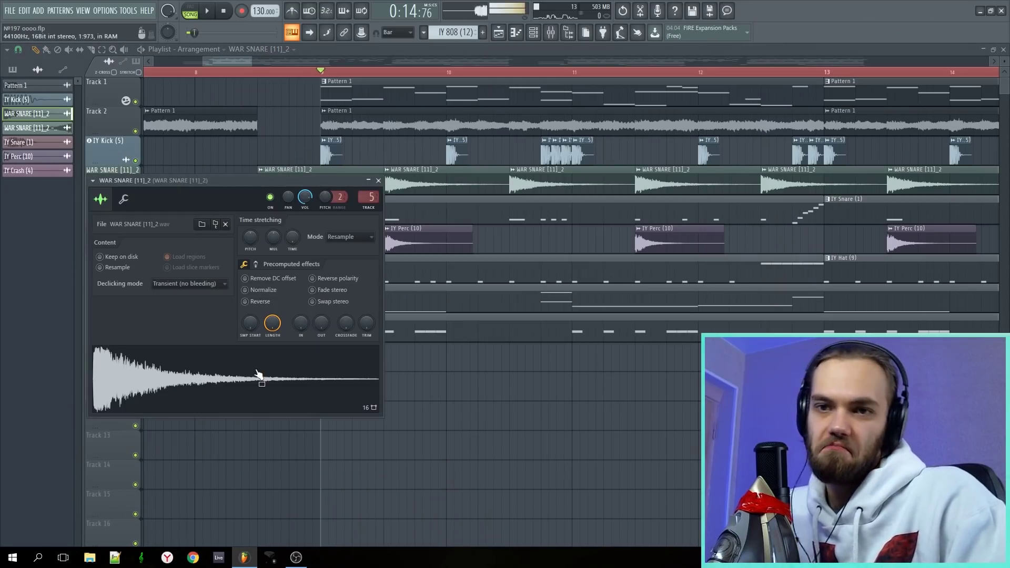
{"action": "key", "text": "Escape"}
Step: Inspect the IY Perc (10) sample and compare its track soloed with the full mix
{"action": "double_click", "coordinate": [406, 233]}
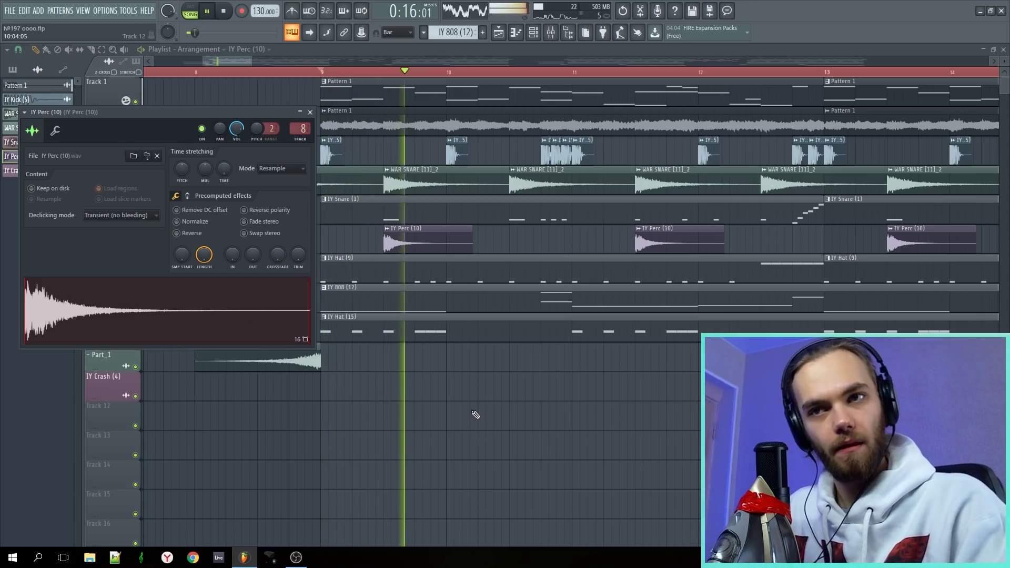
{"action": "key", "text": "Escape"}
{"action": "key", "text": "space"}
{"action": "right_click", "coordinate": [136, 249]}
{"action": "key", "text": "space"}
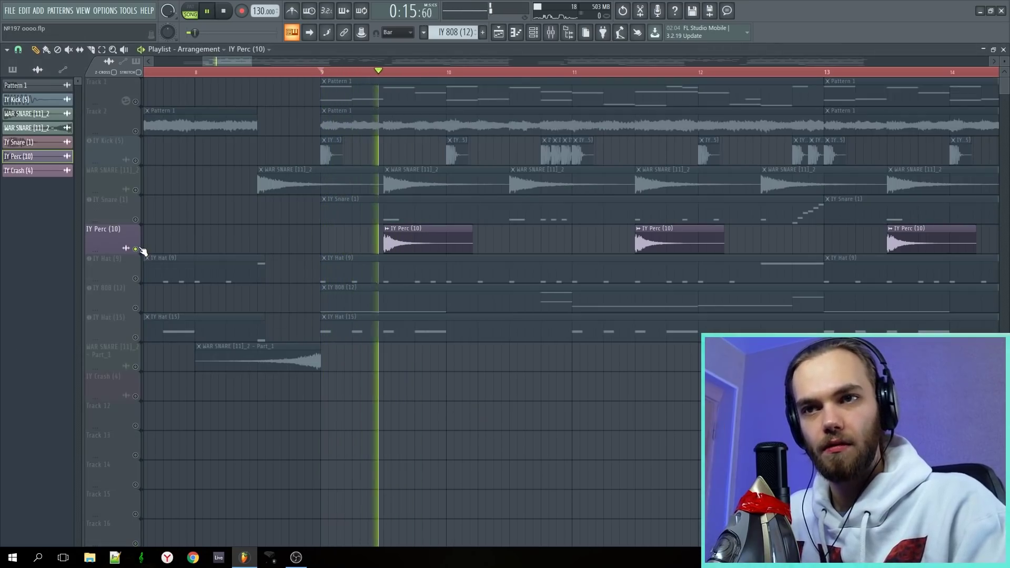
{"action": "right_click", "coordinate": [136, 249]}
{"action": "key", "text": "space"}
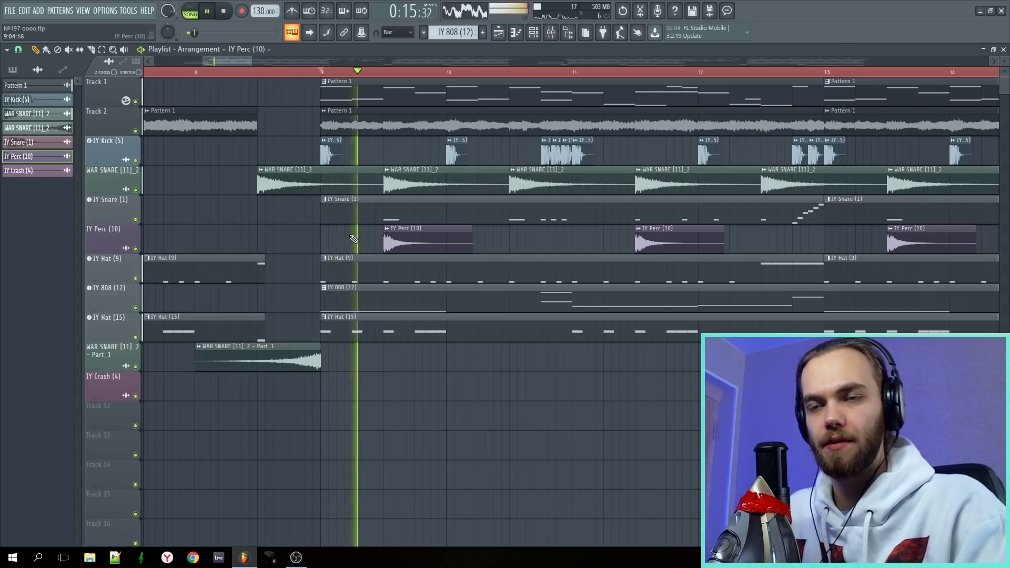
{"action": "key", "text": "space"}
Step: View the IY Snare (1) pattern's notes in the piano roll, and play the full arrangement from bar 9
{"action": "double_click", "coordinate": [360, 214]}
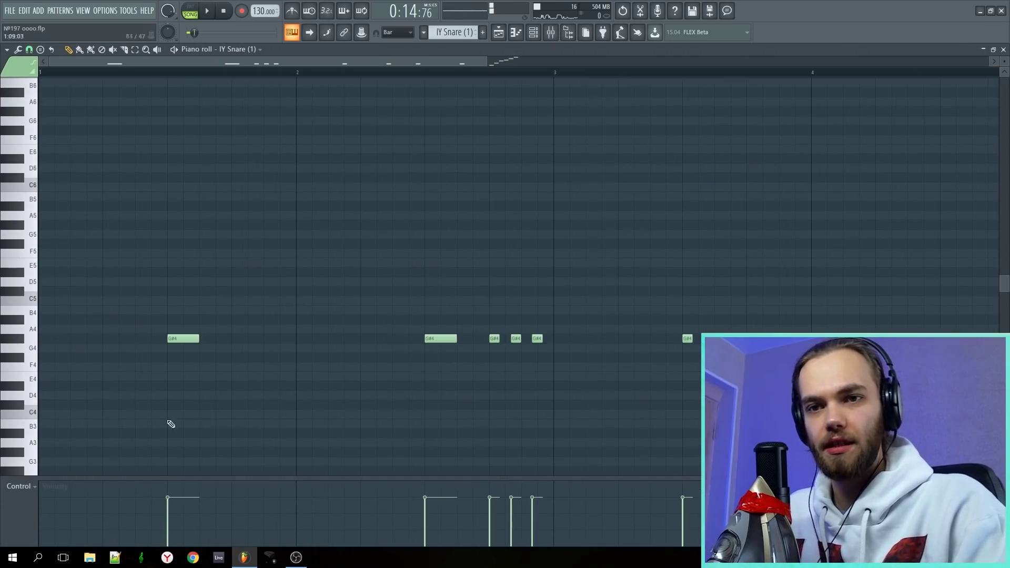
{"action": "key", "text": "F7"}
{"action": "key", "text": "space"}
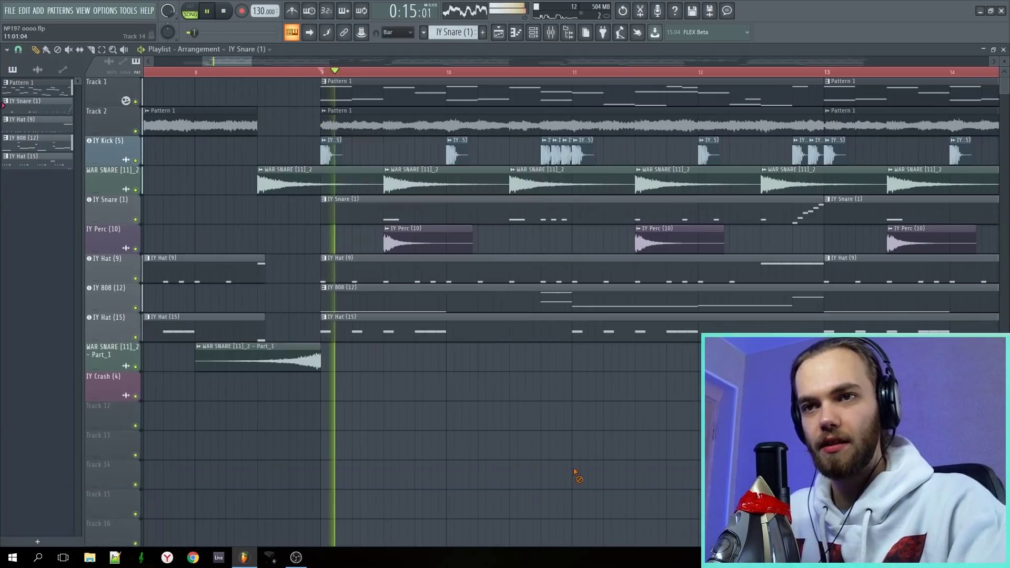
Step: Solo the IY Snare (1) track and listen to its pattern in the playlist from bar 9
{"action": "key", "text": "space"}
{"action": "key", "text": "space"}
{"action": "right_click", "coordinate": [136, 221]}
{"action": "key", "text": "space"}
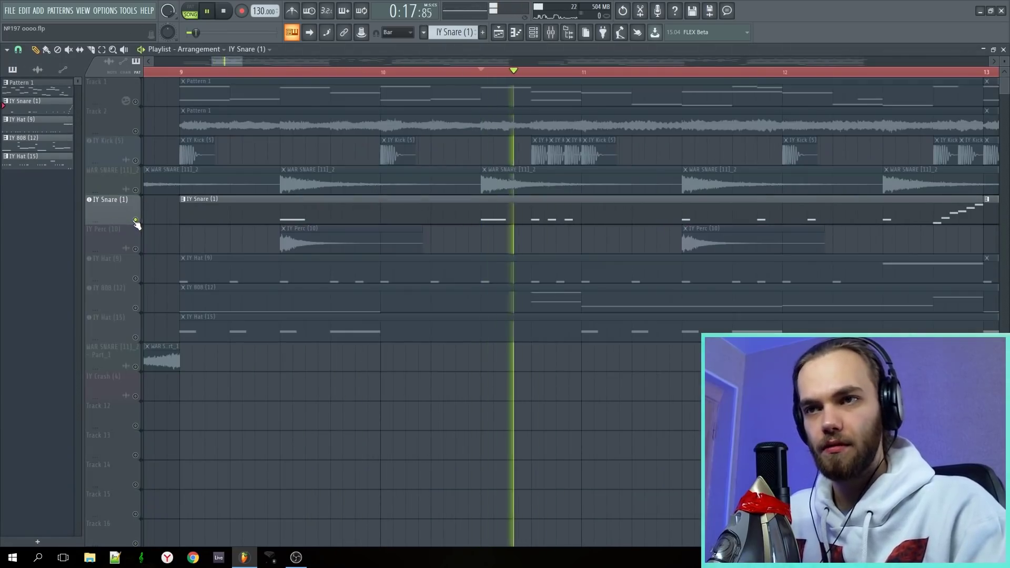
{"action": "scroll", "coordinate": [677, 295], "scroll_direction": "down", "scroll_amount": 2}
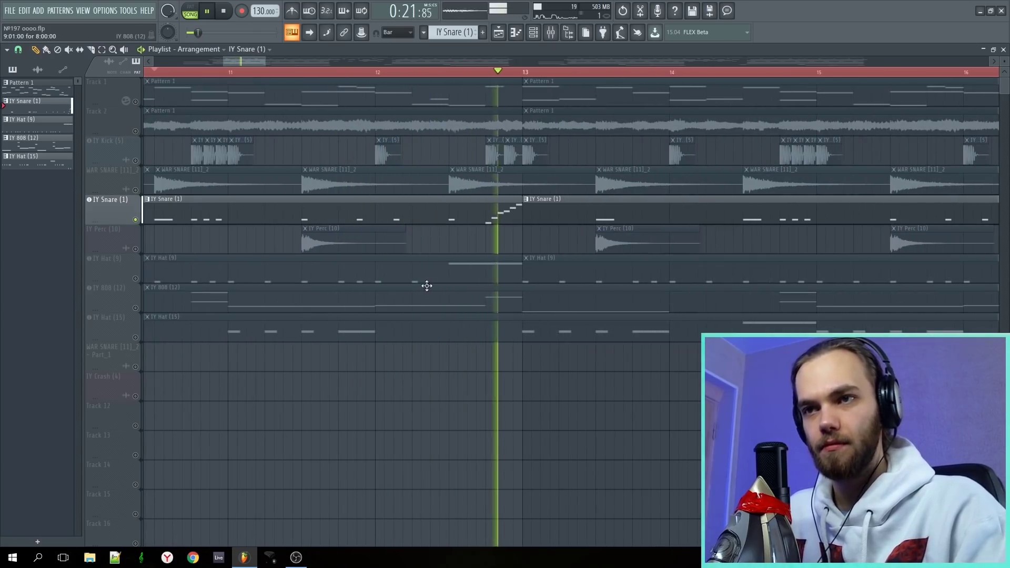
{"action": "key", "text": "space"}
Step: Check the IY Snare (1) pattern in the piano roll, and play the arrangement from bar 9 with all tracks unsoloed
{"action": "key", "text": "F7"}
{"action": "left_click", "coordinate": [19, 486]}
{"action": "left_click", "coordinate": [31, 490]}
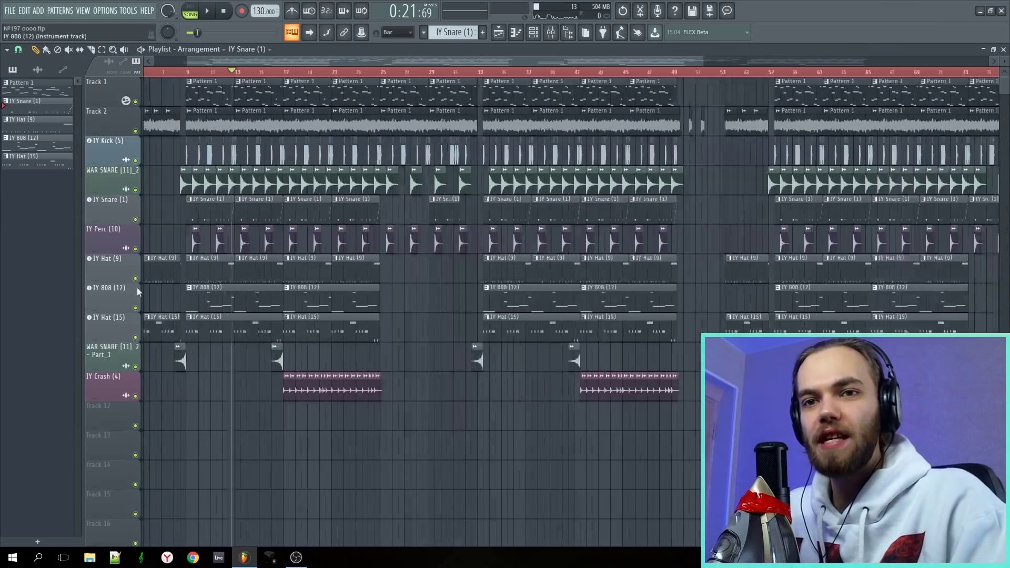
{"action": "scroll", "coordinate": [283, 78], "scroll_direction": "up", "scroll_amount": 3}
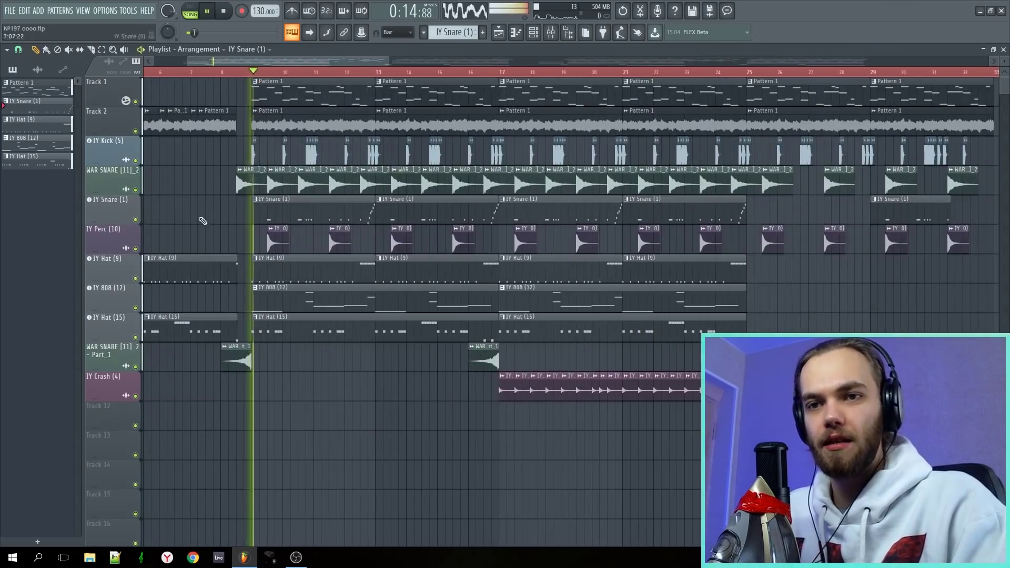
Step: Open the IY Hat (15) pattern, audition its track soloed, and bring up its mixer track
{"action": "double_click", "coordinate": [387, 322]}
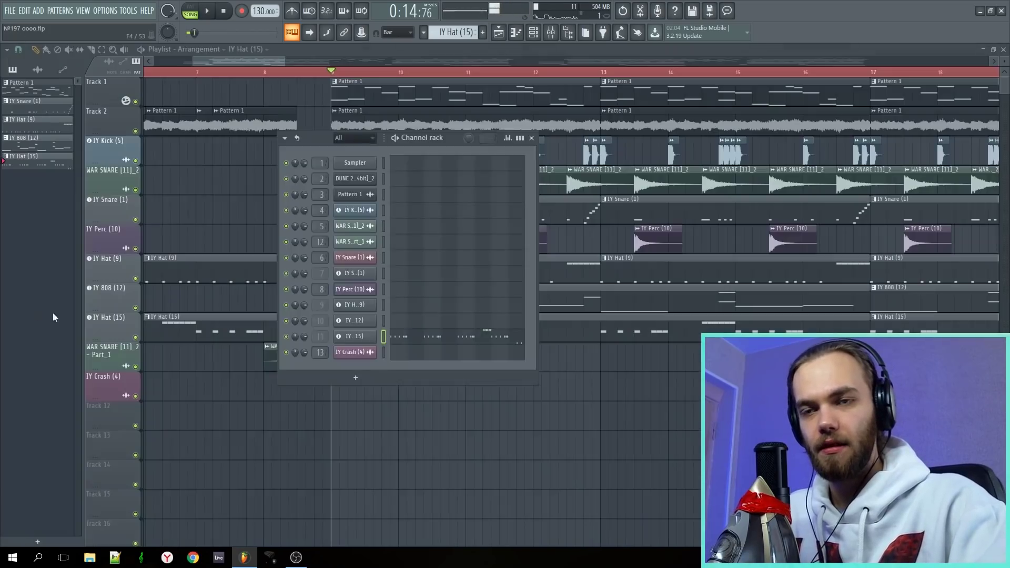
{"action": "right_click", "coordinate": [135, 337]}
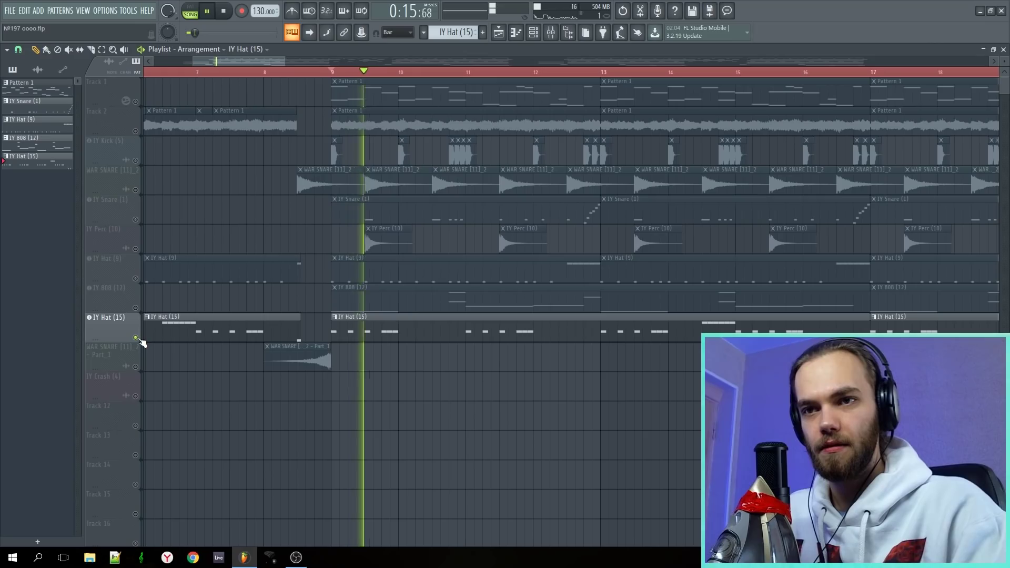
{"action": "key", "text": "space"}
{"action": "key", "text": "F9"}
{"action": "left_click", "coordinate": [197, 257]}
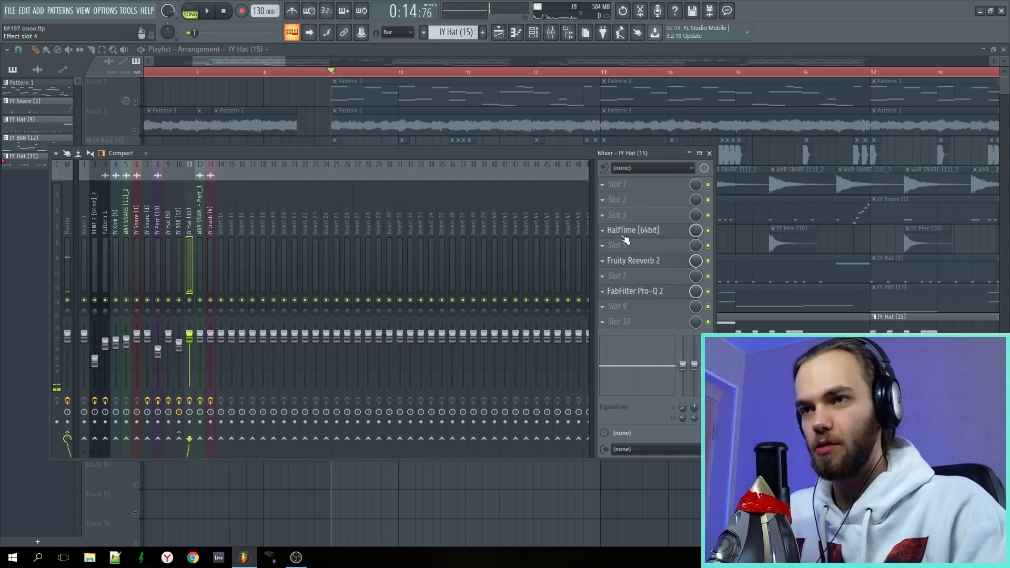
Step: Inspect the HalfTime and Fruity Reeverb 2 effects on the IY Hat (15) mixer track while auditioning the hat
{"action": "left_click", "coordinate": [650, 235]}
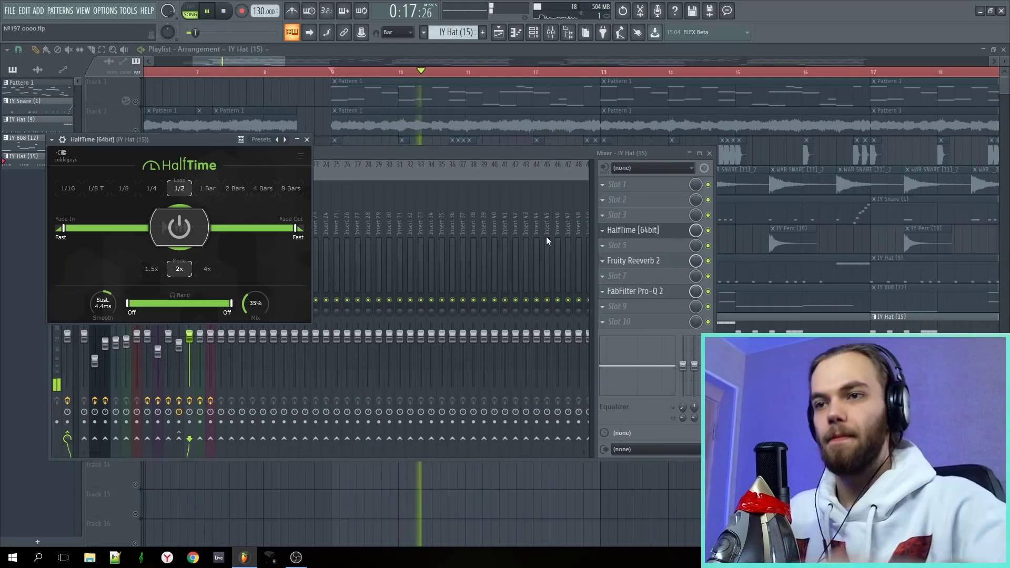
{"action": "key", "text": "space"}
{"action": "left_click", "coordinate": [621, 259]}
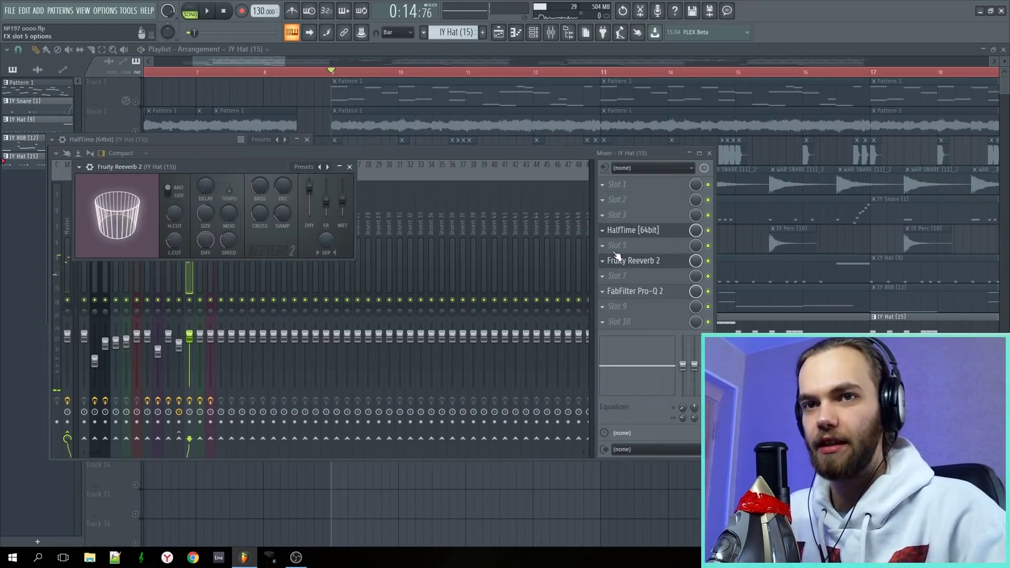
{"action": "left_click", "coordinate": [708, 260]}
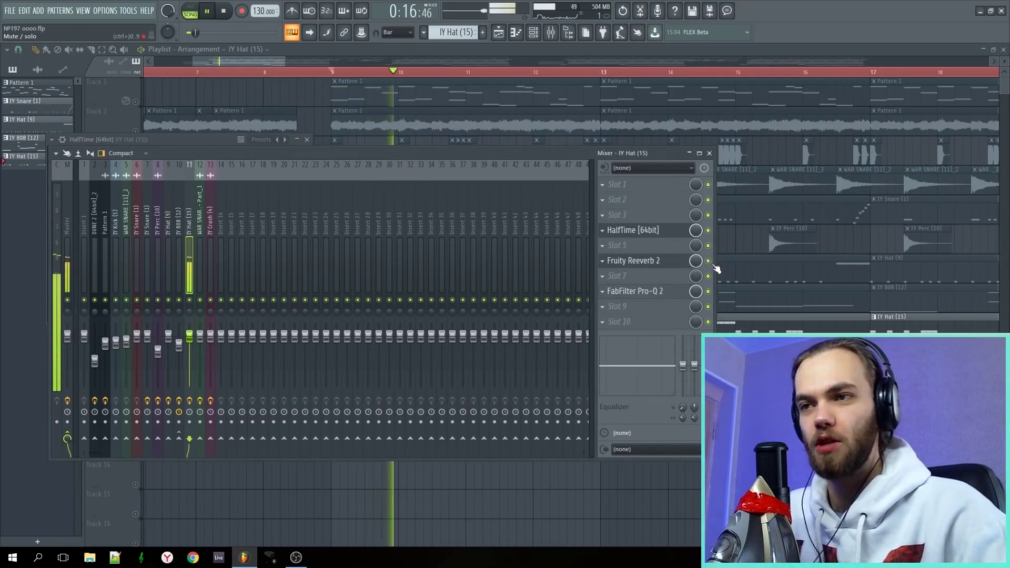
Step: Examine the FabFilter Pro-Q 2 curve on the IY Hat (15) mixer track, and return to the playlist
{"action": "left_click", "coordinate": [655, 293]}
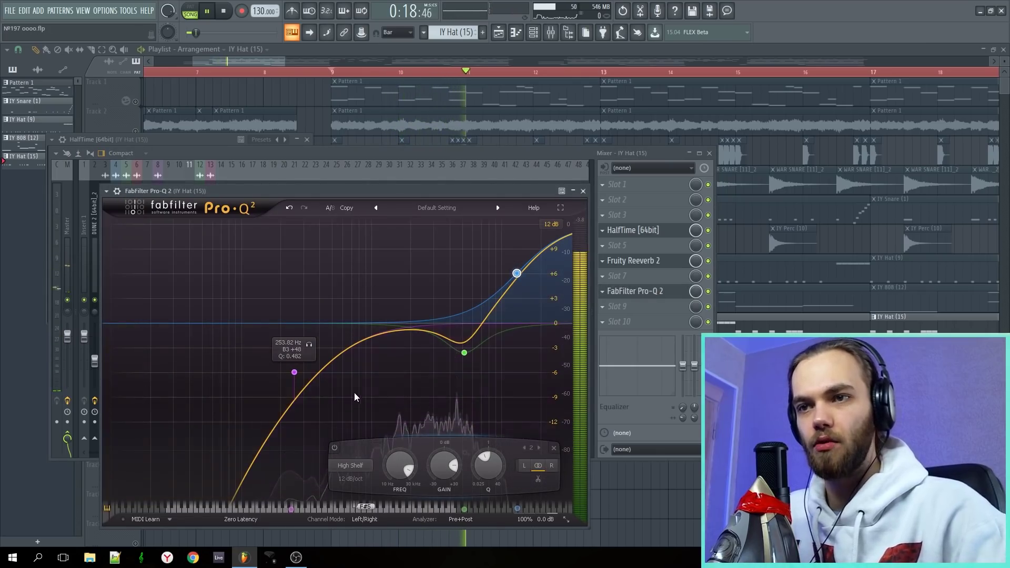
{"action": "left_click", "coordinate": [532, 239]}
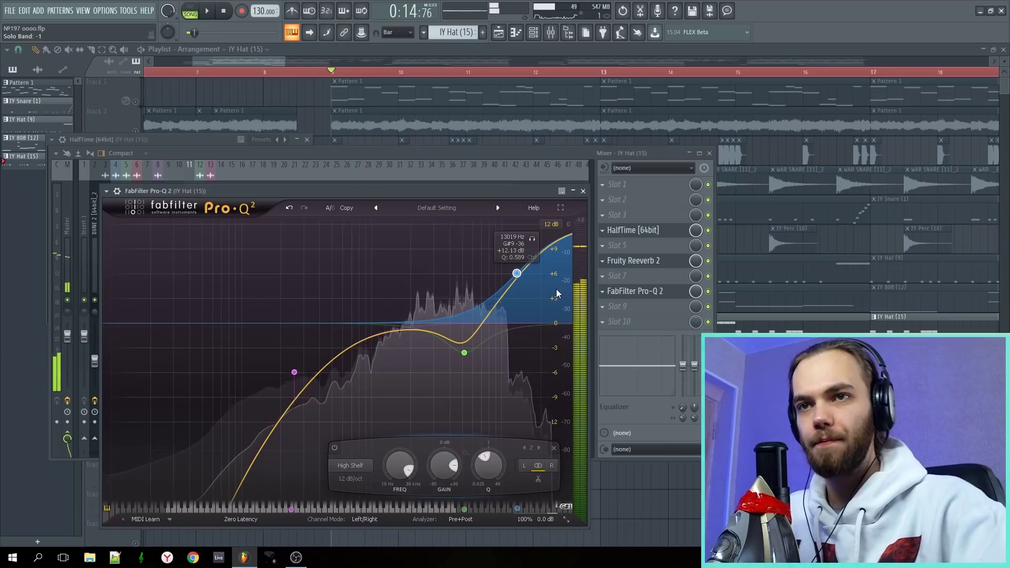
{"action": "left_click", "coordinate": [583, 191]}
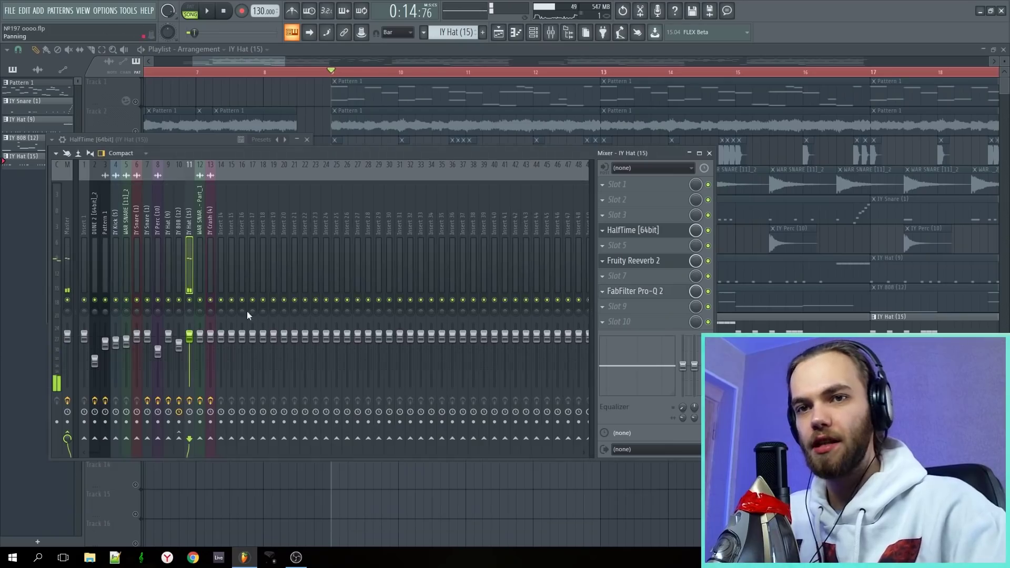
{"action": "key", "text": "F9"}
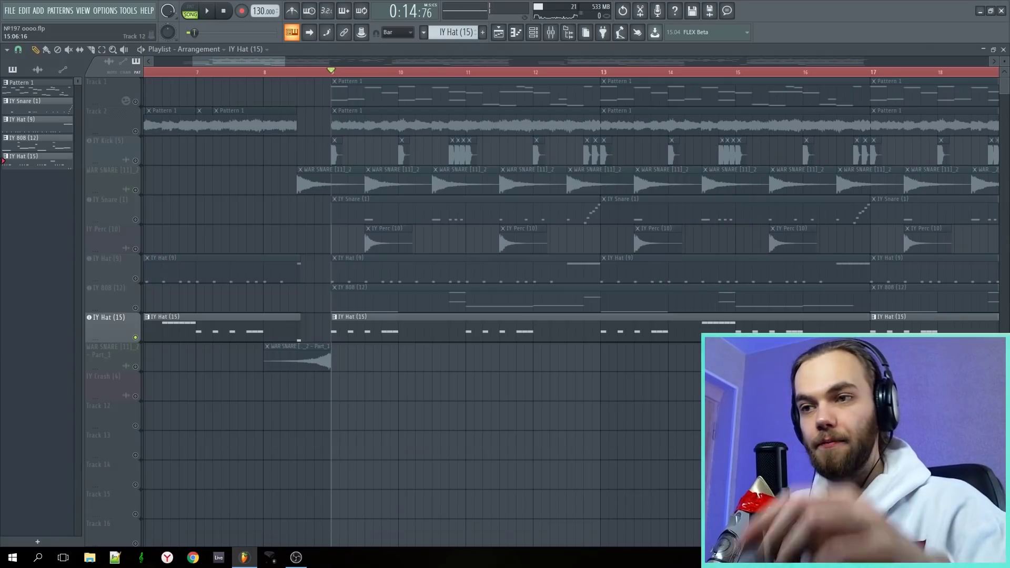
Step: Switch the solo from the IY Hat (15) track to IY Hat (9), listen to it, and check the mixer
{"action": "right_click", "coordinate": [135, 337]}
{"action": "right_click", "coordinate": [135, 279]}
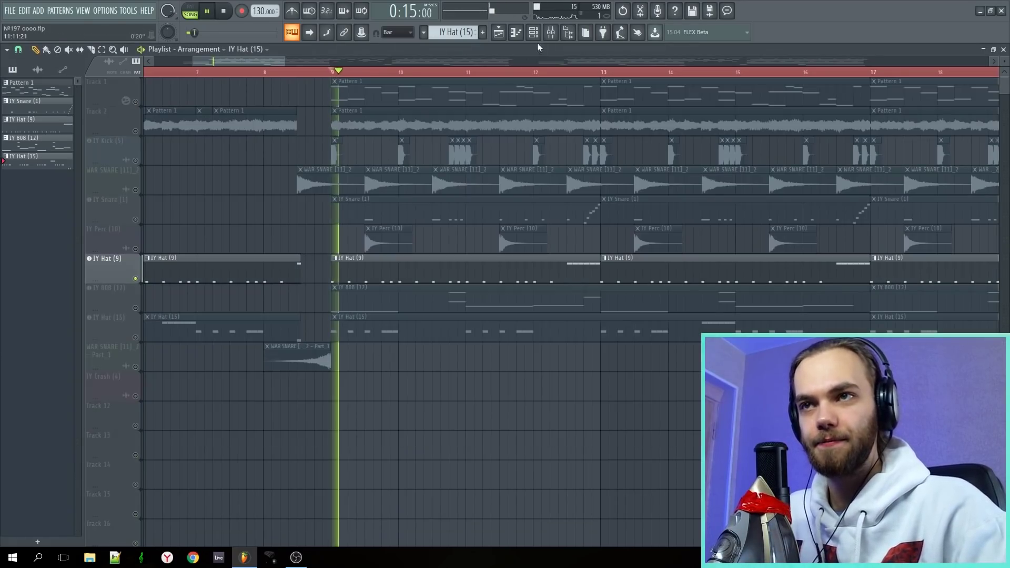
{"action": "key", "text": "F9"}
{"action": "left_click", "coordinate": [172, 265]}
{"action": "key", "text": "F9"}
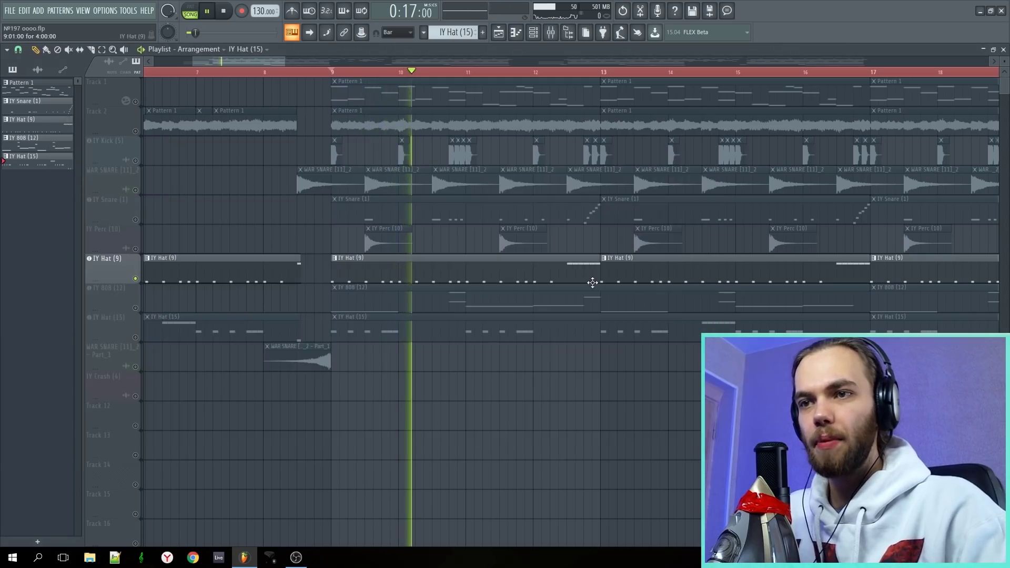
Step: View the IY Hat (9) pattern's notes in the piano roll, and return to the playlist
{"action": "double_click", "coordinate": [592, 284]}
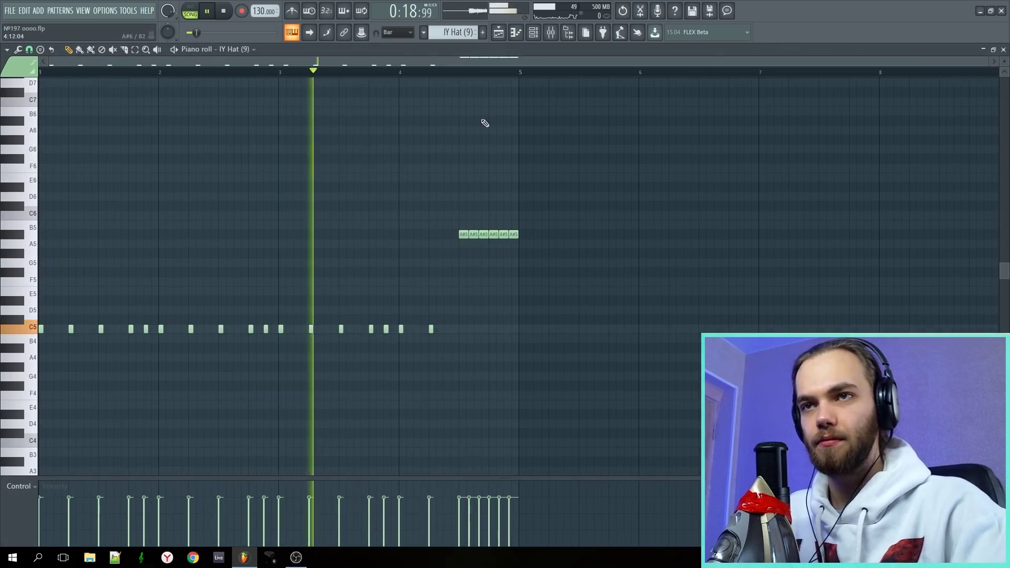
{"action": "key", "text": "F7"}
{"action": "key", "text": "F6"}
{"action": "key", "text": "F9"}
{"action": "key", "text": "ctrl+s"}
{"action": "key", "text": "F5"}
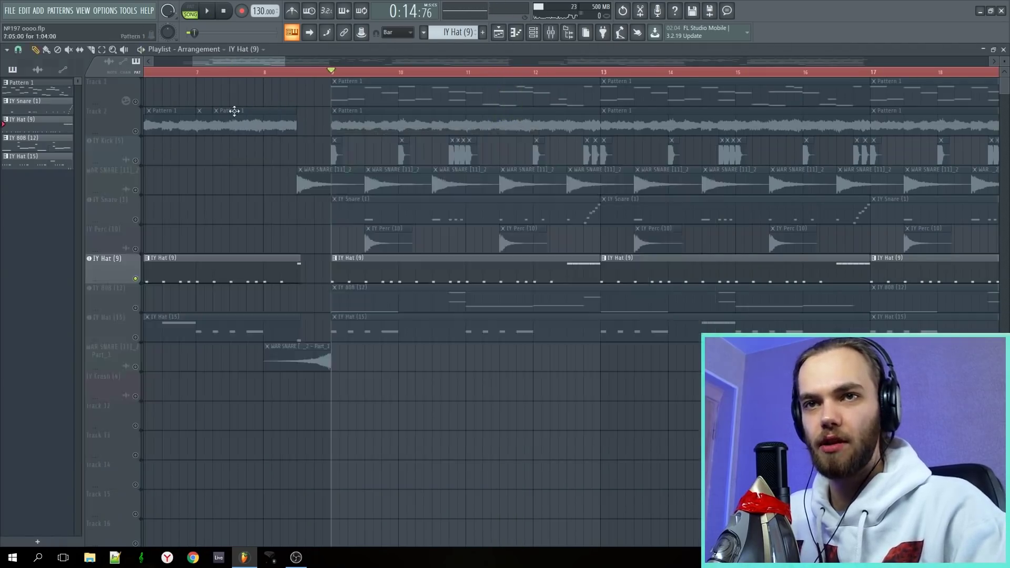
Step: Listen to the full arrangement with all tracks on from bar 9, and the crash section from bar 17
{"action": "key", "text": "space"}
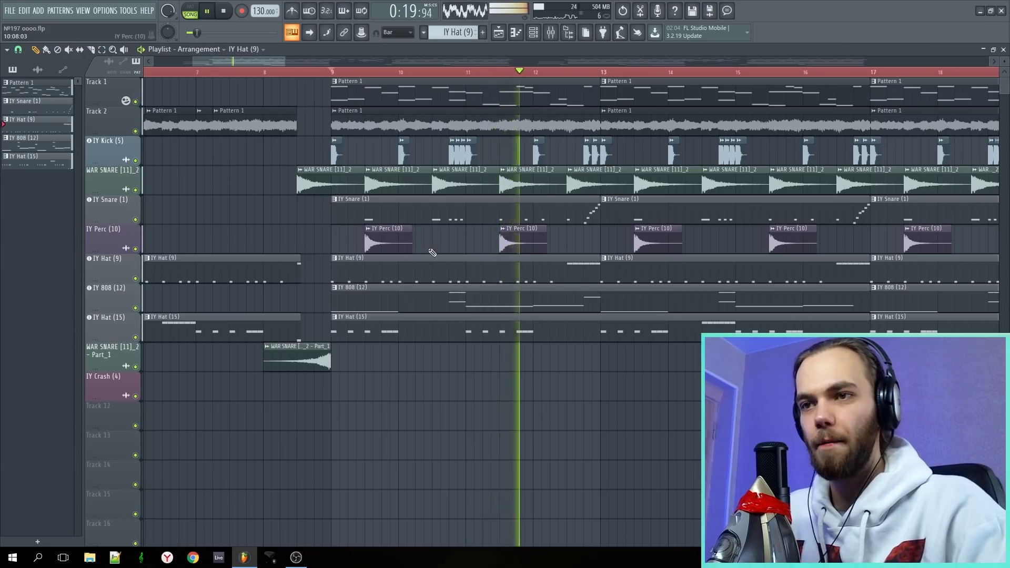
{"action": "scroll", "coordinate": [480, 473], "scroll_direction": "down", "scroll_amount": 2}
{"action": "scroll", "coordinate": [482, 451], "scroll_direction": "up", "scroll_amount": 2}
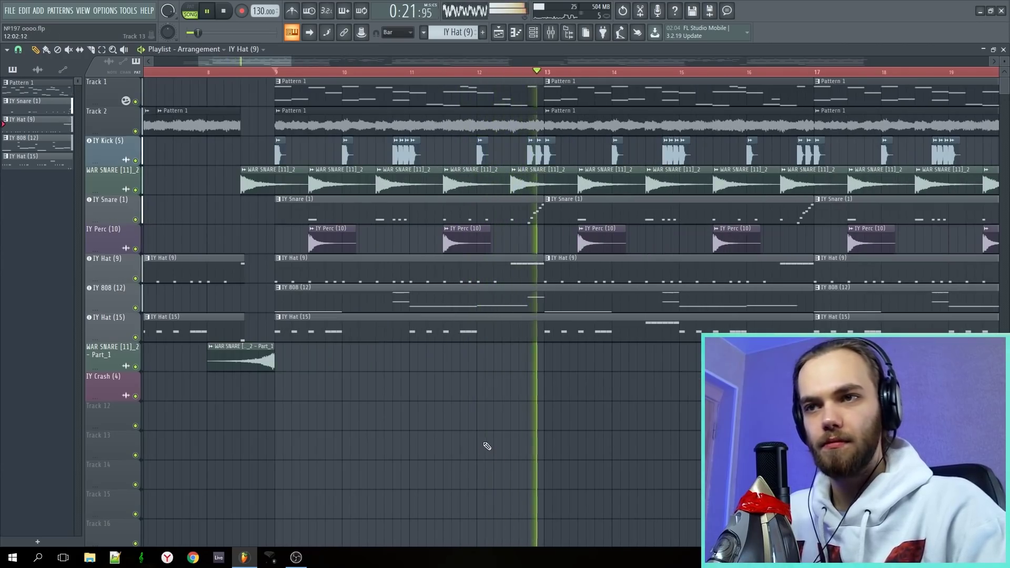
{"action": "scroll", "coordinate": [485, 451], "scroll_direction": "down", "scroll_amount": 4}
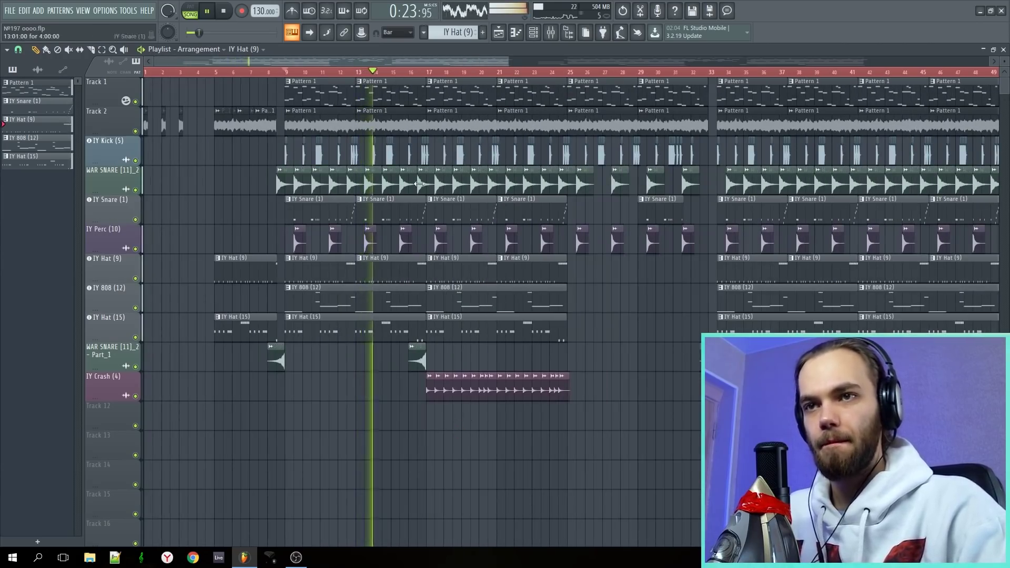
{"action": "scroll", "coordinate": [421, 468], "scroll_direction": "up", "scroll_amount": 5}
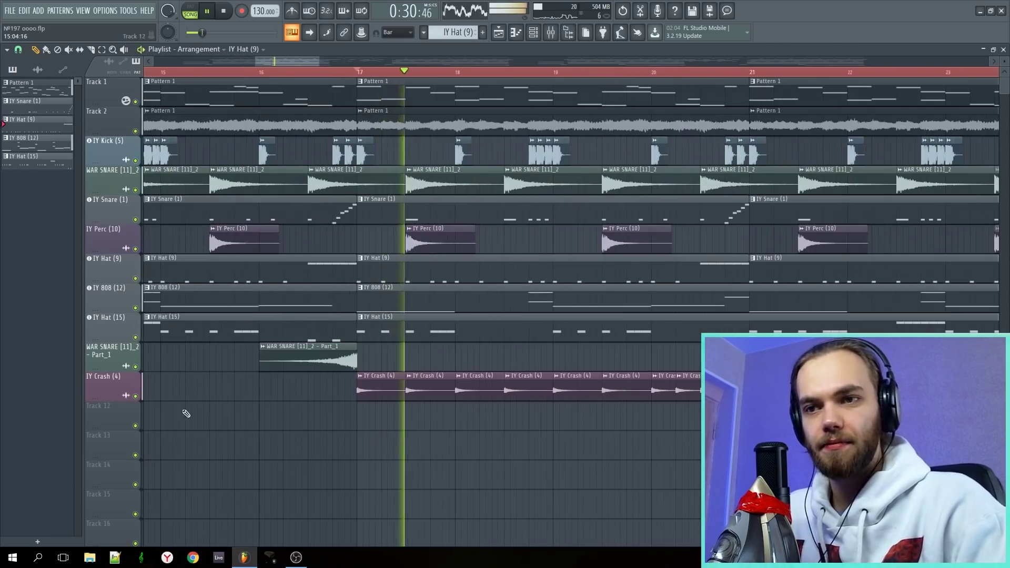
Step: Compare the IY Crash (4) track soloed with the full mix in the section from bar 17
{"action": "right_click", "coordinate": [137, 397]}
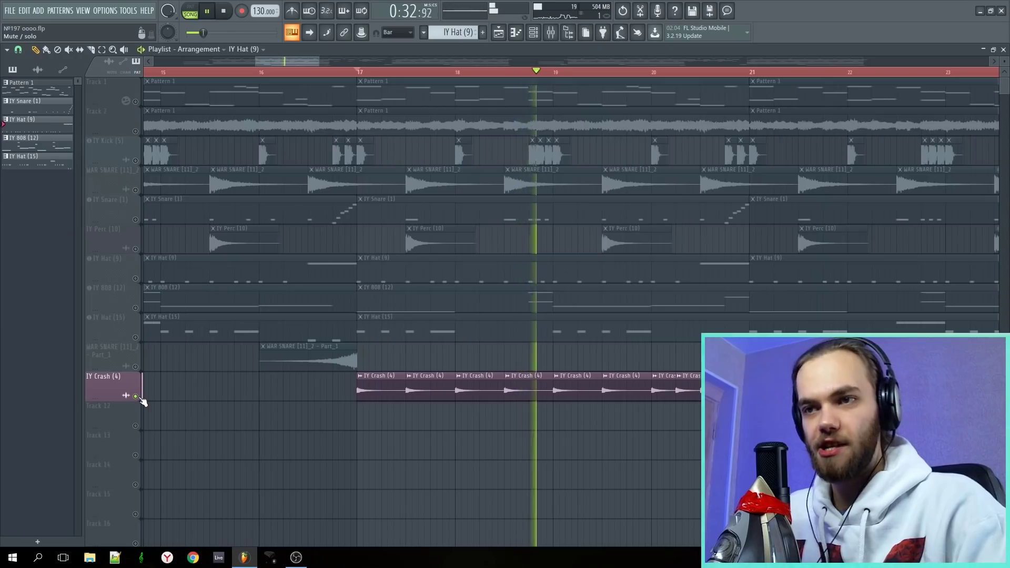
{"action": "right_click", "coordinate": [136, 396]}
{"action": "scroll", "coordinate": [541, 447], "scroll_direction": "down", "scroll_amount": 2}
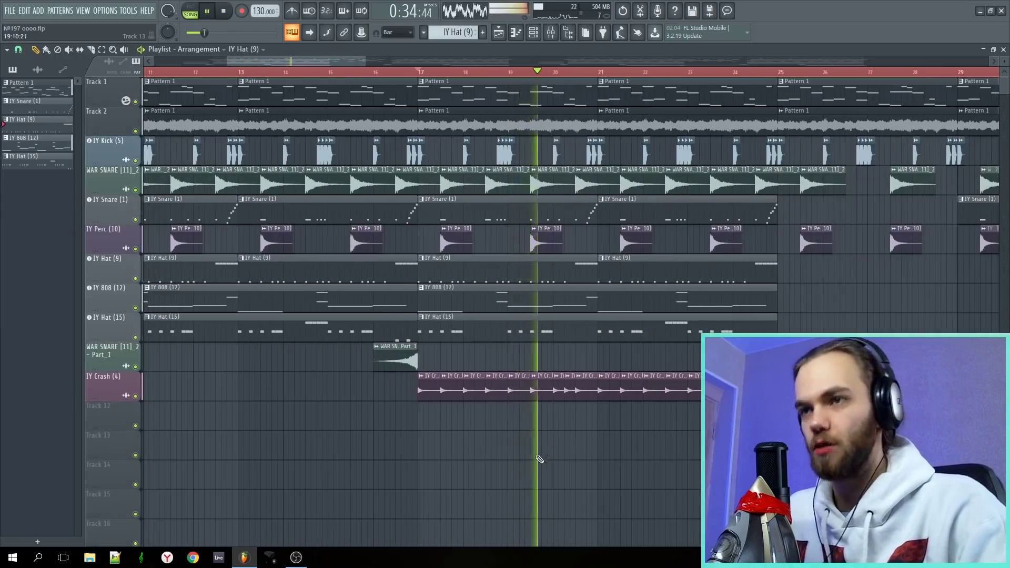
{"action": "scroll", "coordinate": [539, 459], "scroll_direction": "down", "scroll_amount": 4}
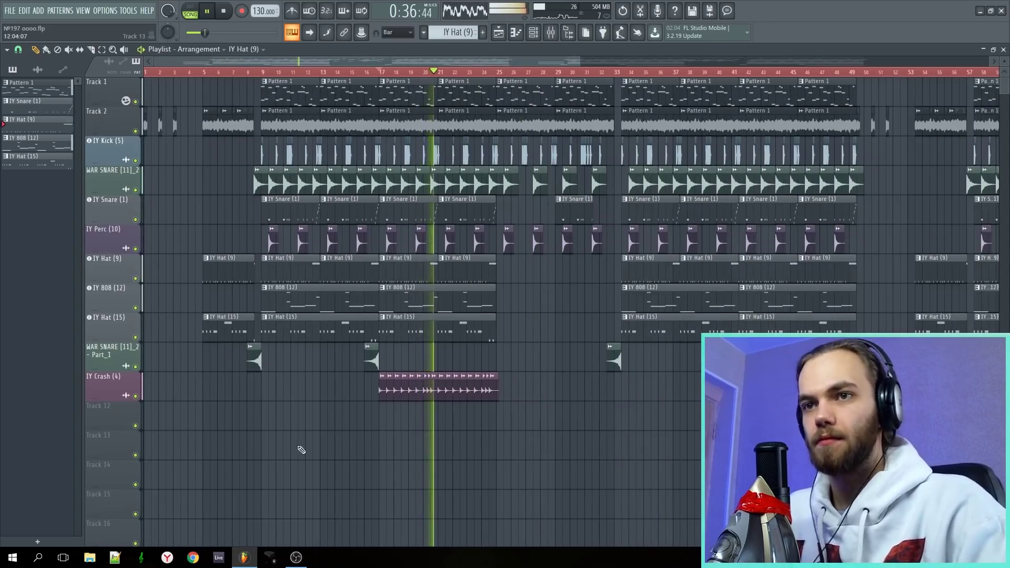
Step: Play the arrangement from bar 8 to hear the WAR SNARE [11]_2 - Part_1 clip leading into bar 9
{"action": "key", "text": "space"}
{"action": "scroll", "coordinate": [480, 100], "scroll_direction": "up", "scroll_amount": 10}
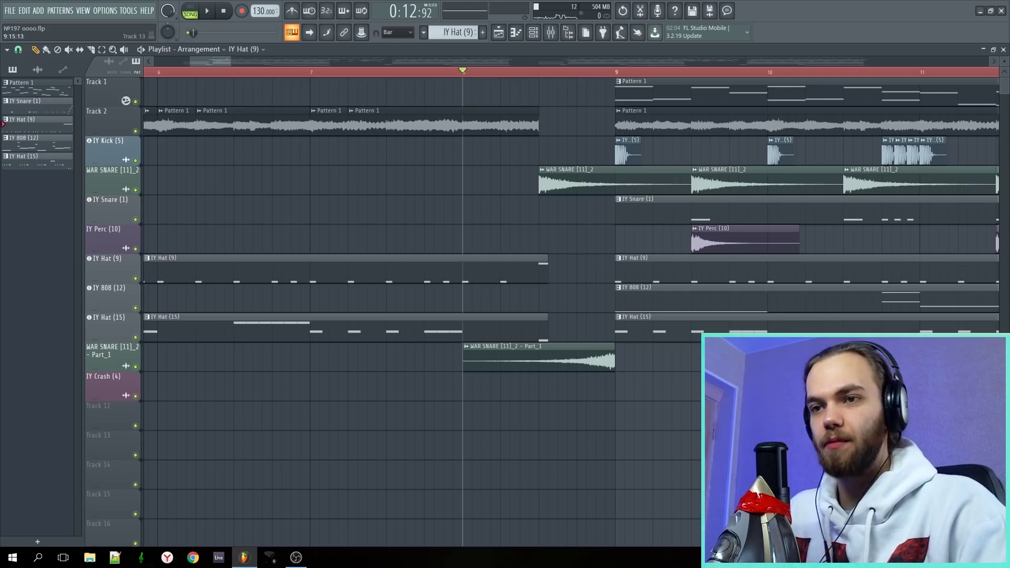
{"action": "scroll", "coordinate": [627, 433], "scroll_direction": "down", "scroll_amount": 2}
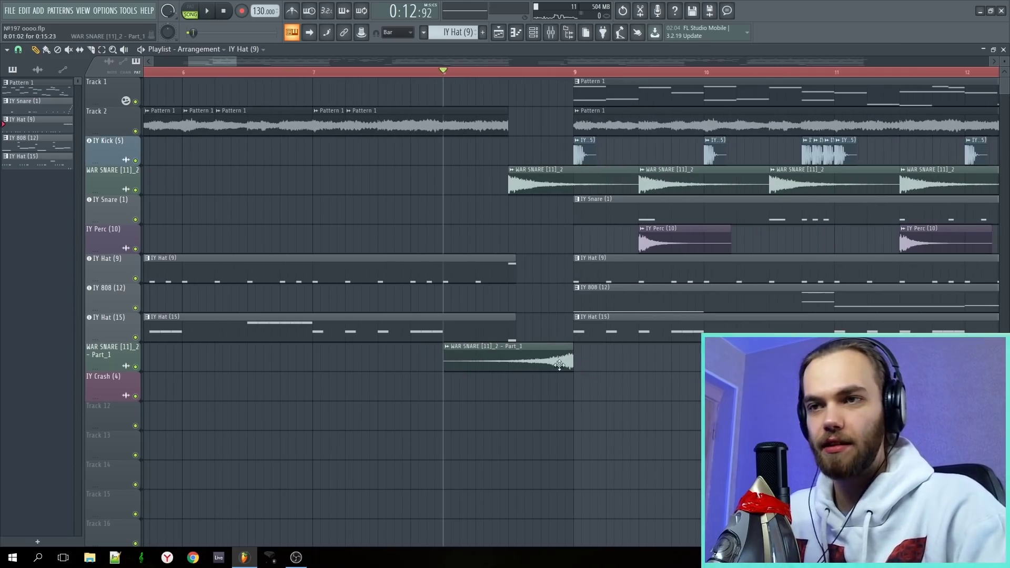
{"action": "scroll", "coordinate": [657, 395], "scroll_direction": "up", "scroll_amount": 2}
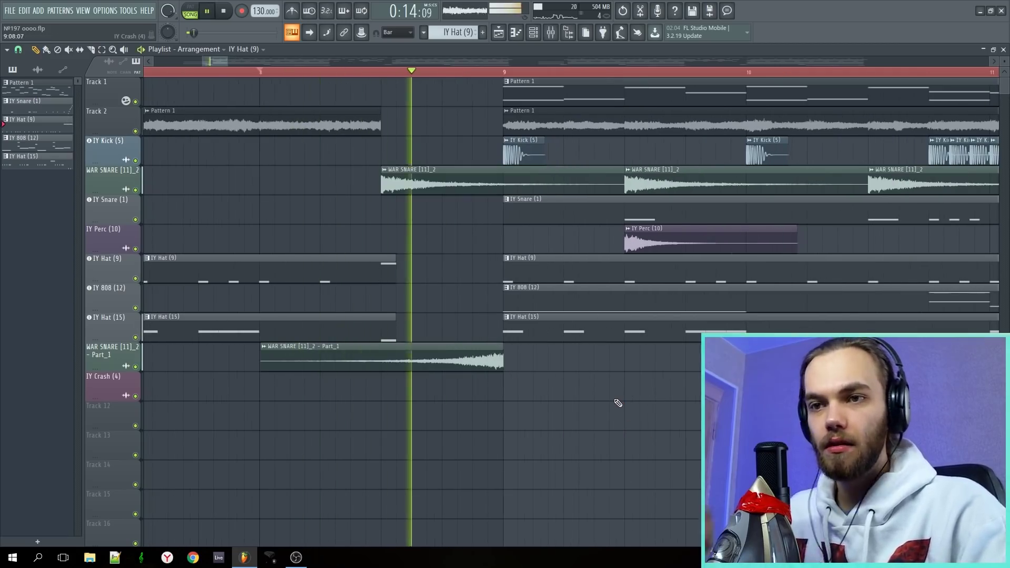
{"action": "key", "text": "space"}
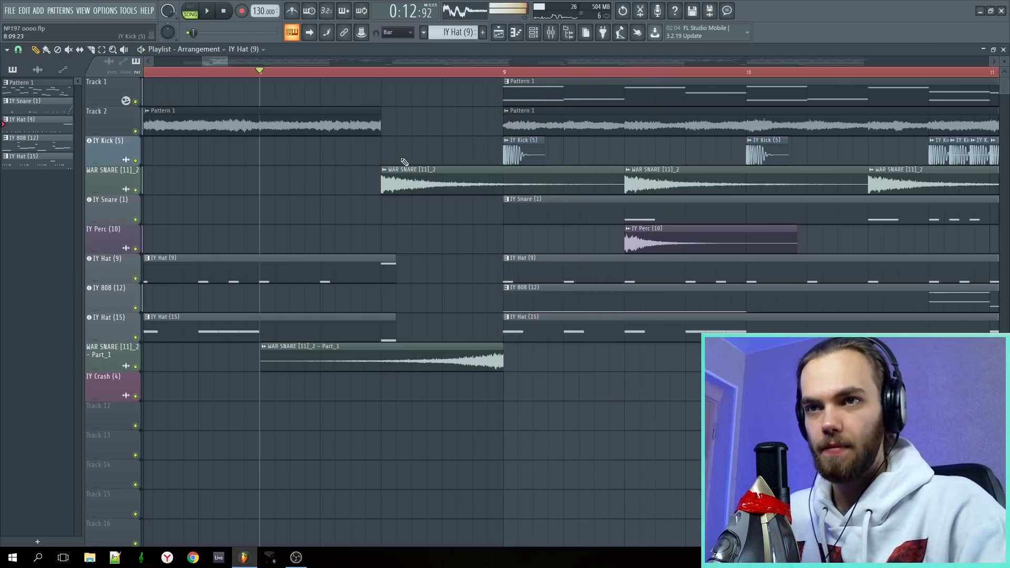
Step: Inspect the WAR SNARE [11]_2 clip's options and the Part_1 clip's Reverse setting, and replay from bar 8
{"action": "left_click", "coordinate": [410, 179]}
{"action": "left_click", "coordinate": [384, 170]}
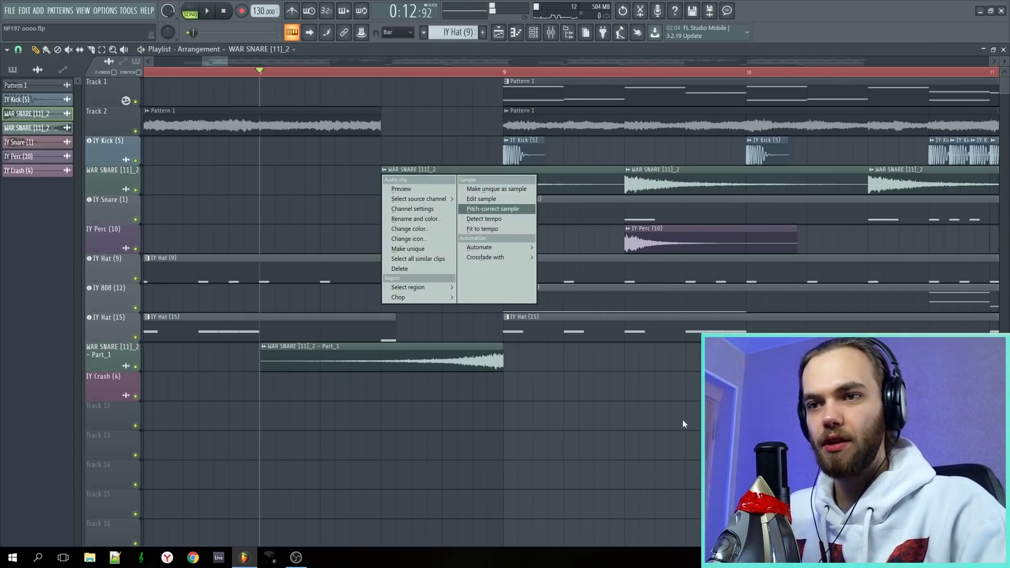
{"action": "left_click", "coordinate": [678, 418]}
{"action": "double_click", "coordinate": [489, 360]}
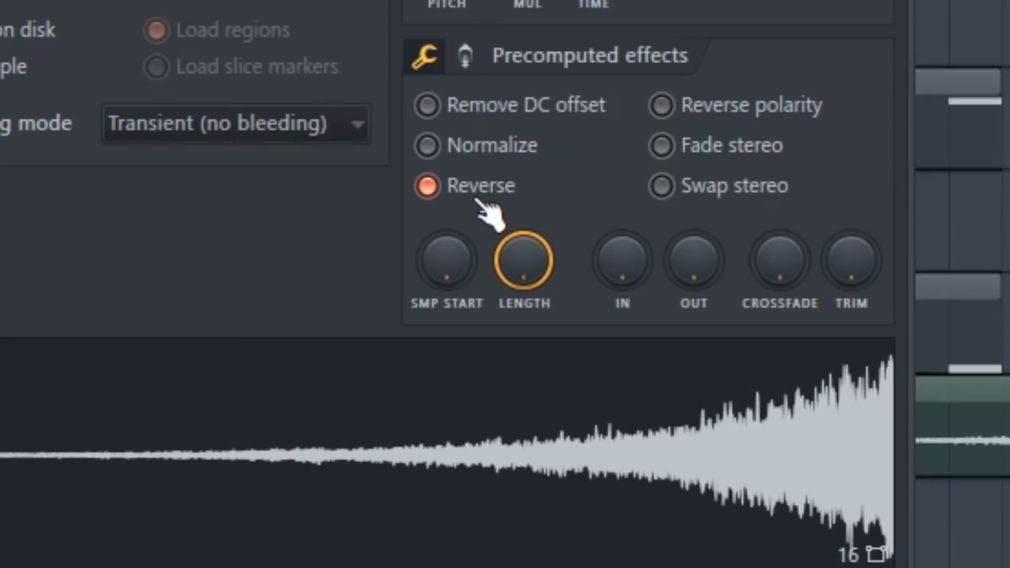
{"action": "key", "text": "space"}
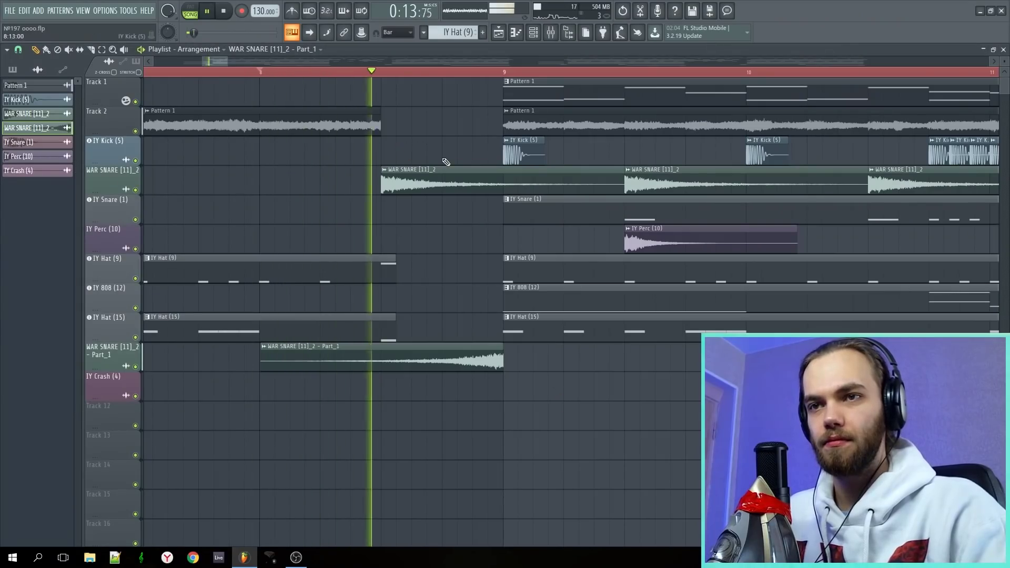
Step: Review the rest of the arrangement, and play the reversed snare transition into the section after bar 33
{"action": "scroll", "coordinate": [652, 442], "scroll_direction": "down", "scroll_amount": 6}
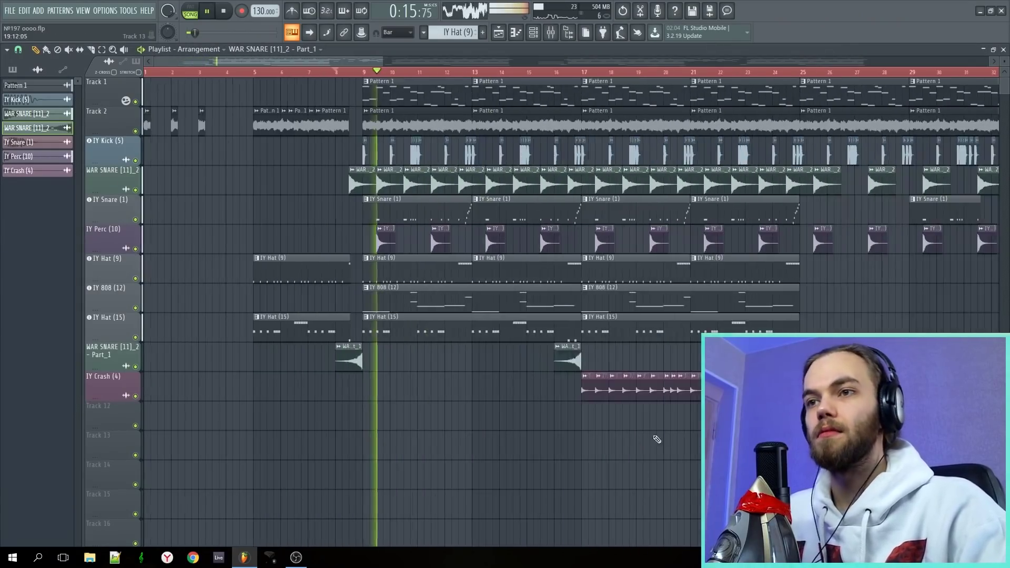
{"action": "scroll", "coordinate": [500, 443], "scroll_direction": "down", "scroll_amount": 4}
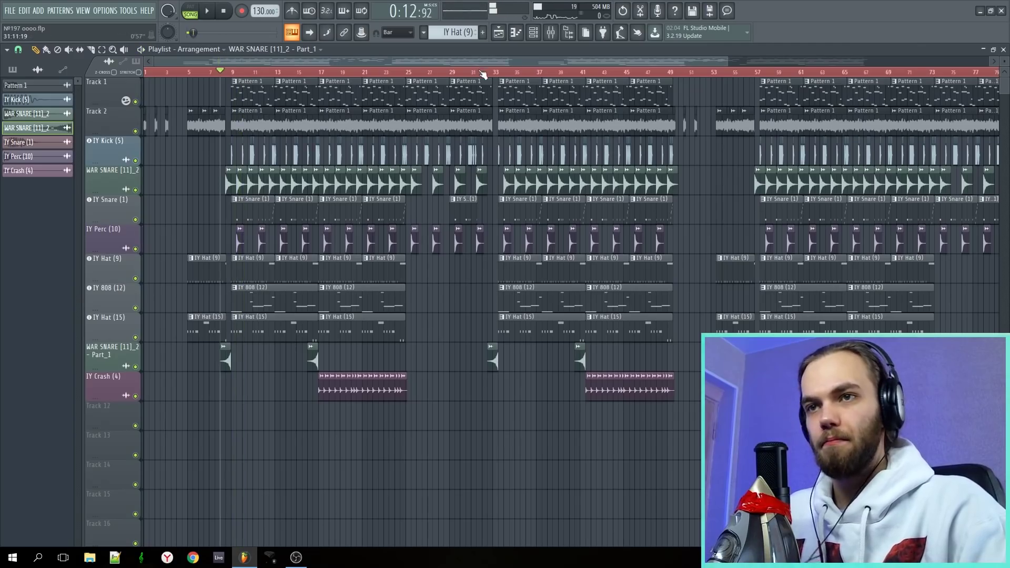
{"action": "scroll", "coordinate": [466, 227], "scroll_direction": "up", "scroll_amount": 8}
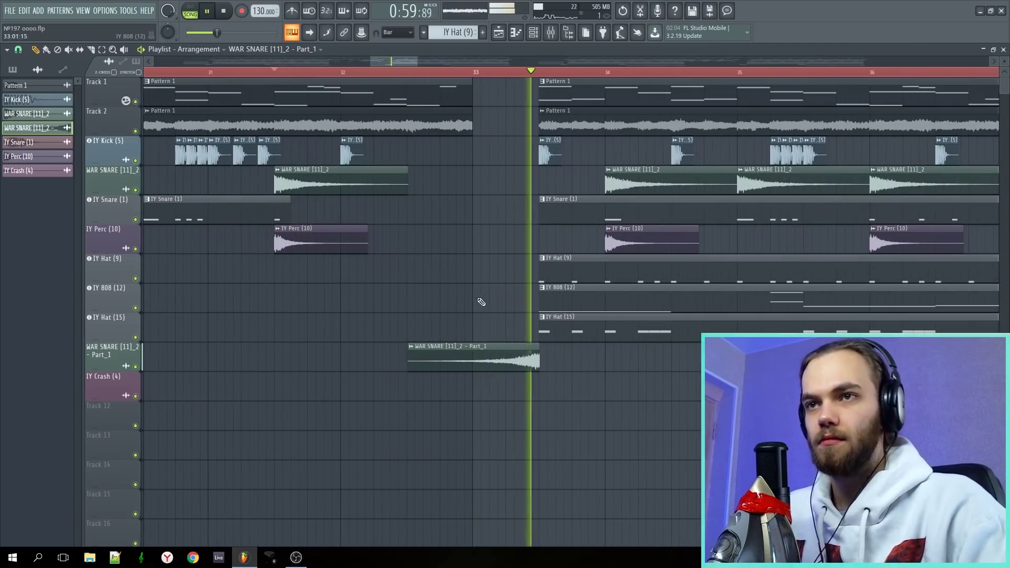
{"action": "scroll", "coordinate": [473, 346], "scroll_direction": "down", "scroll_amount": 2}
{"action": "scroll", "coordinate": [473, 346], "scroll_direction": "down", "scroll_amount": 6}
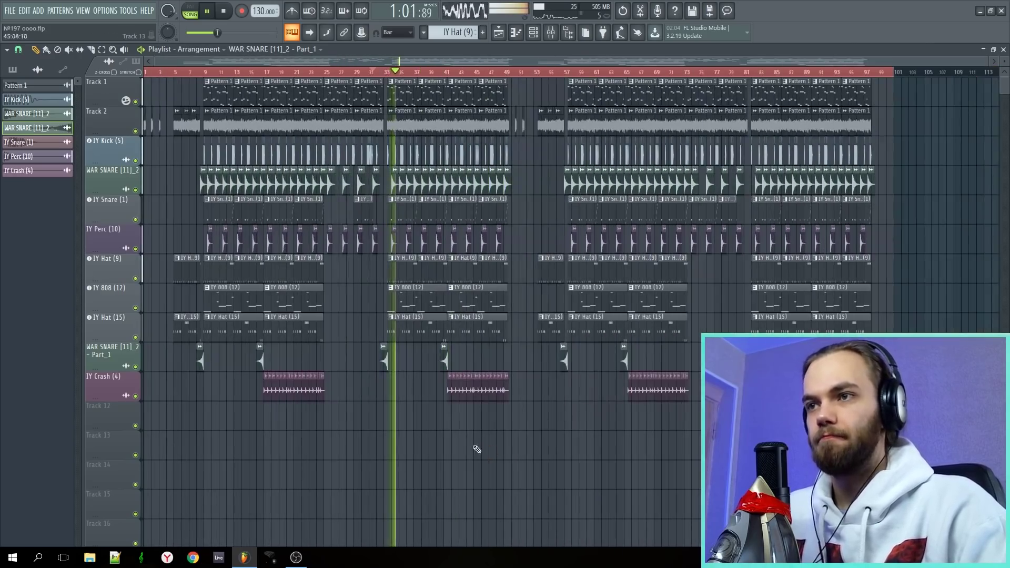
{"action": "scroll", "coordinate": [184, 408], "scroll_direction": "up", "scroll_amount": 4}
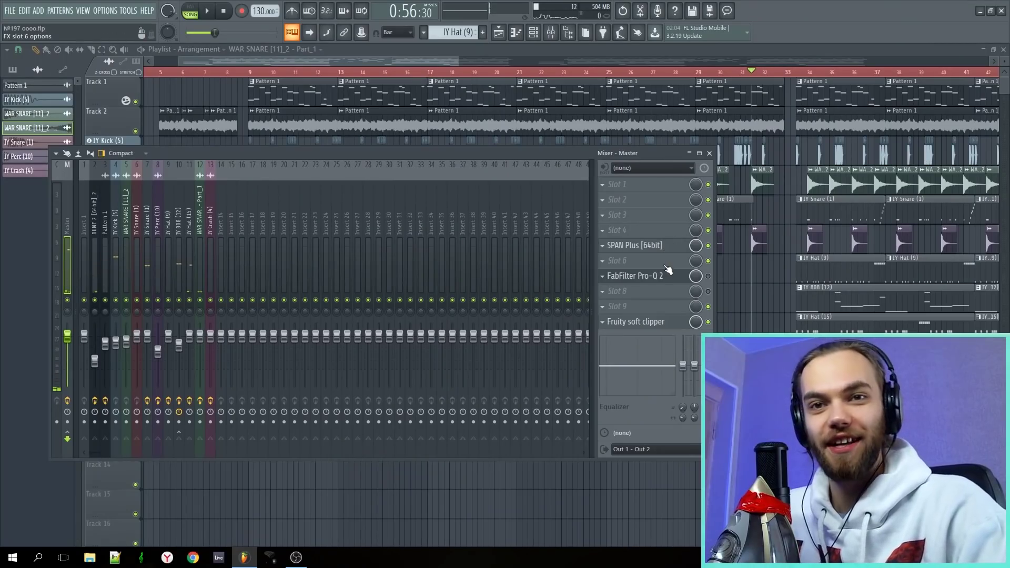
Step: Open the SPAN Plus analyzer on the master mixer track
{"action": "left_click", "coordinate": [670, 247]}
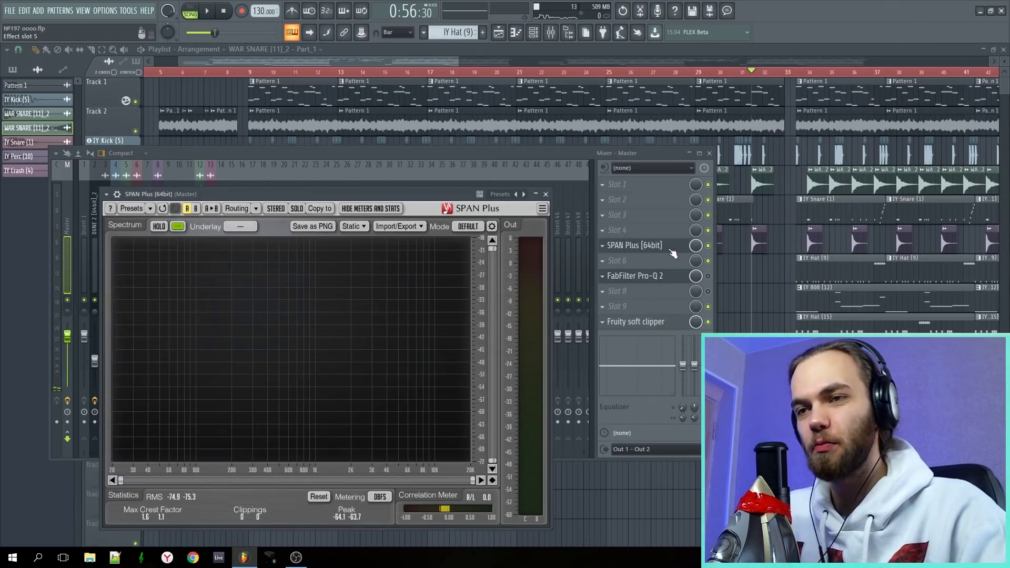